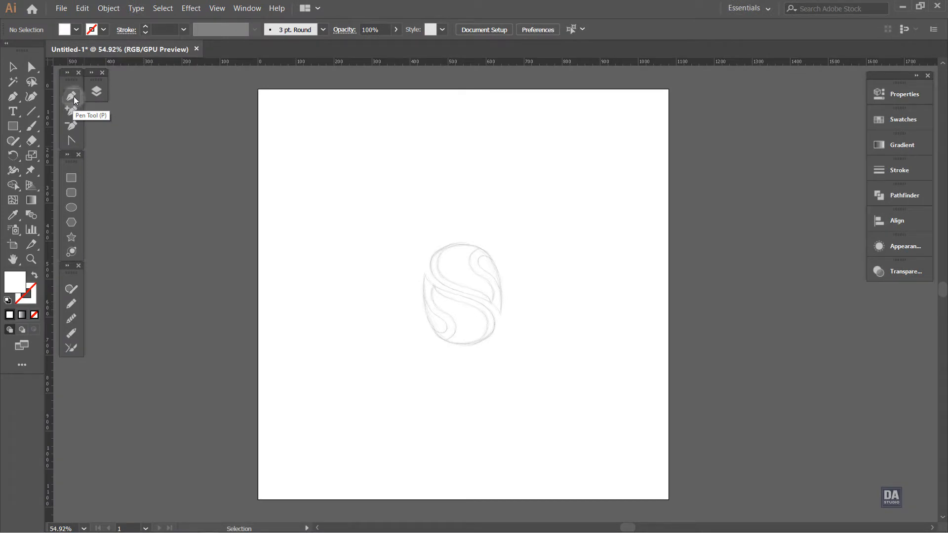
Step: Activate the Pen tool with no fill and a black stroke, ready for tracing the sketch
click(73, 97)
drag(466, 295, 574, 260)
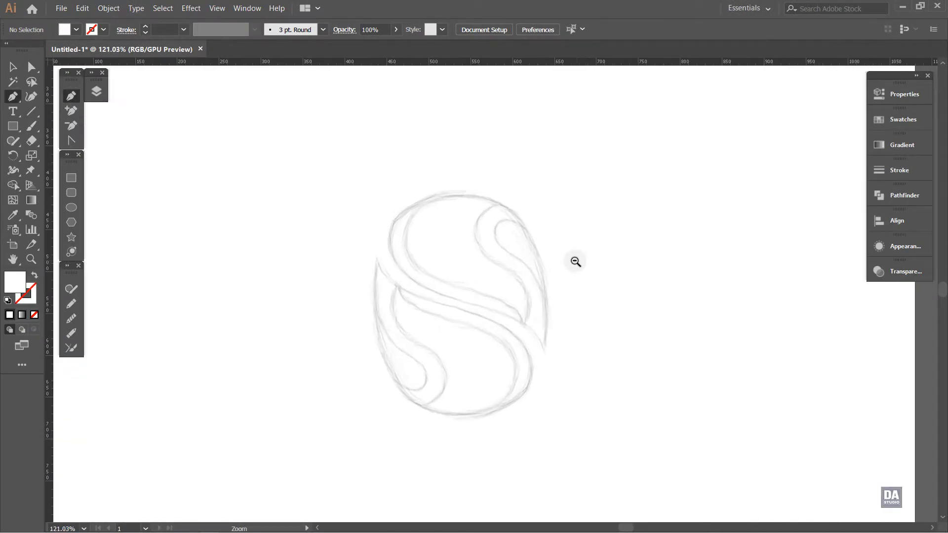
click(894, 120)
click(770, 154)
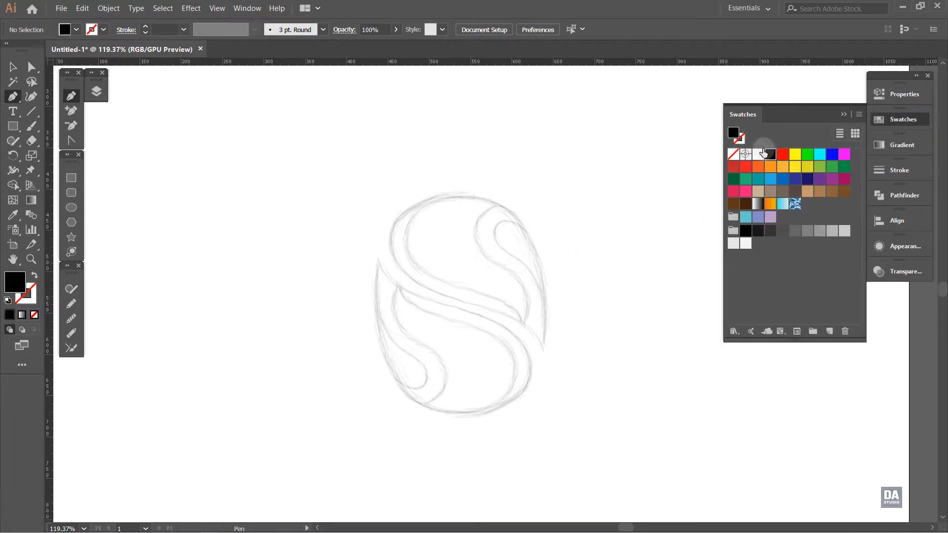
click(32, 277)
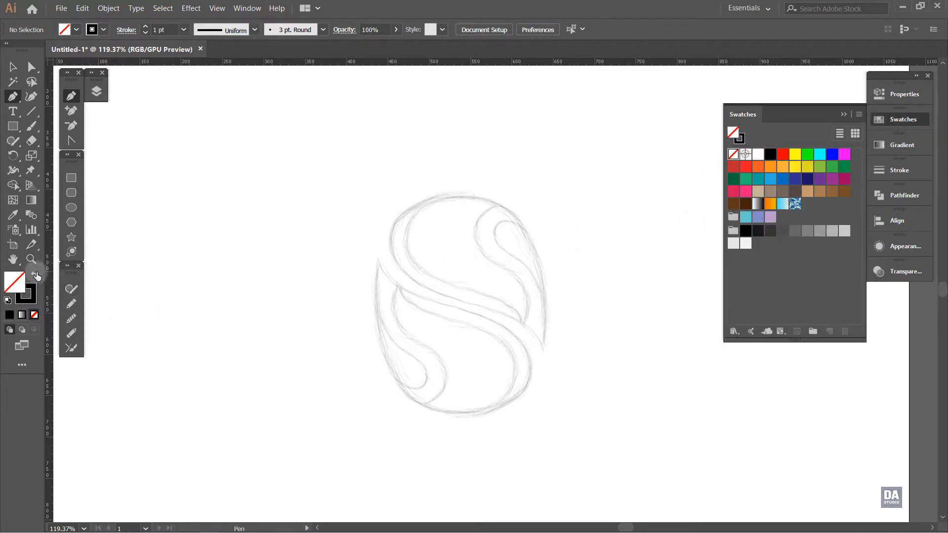
scroll(558, 269, up, 2)
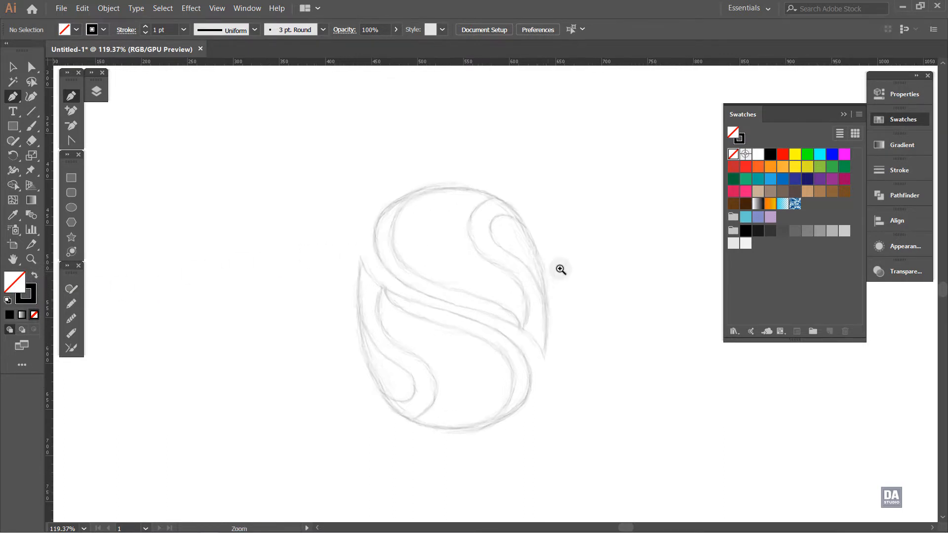
Step: Trace the sketch's upper half with the Pen tool, from the lower-right tip along the S-curve and over the top to the upper-right shoulder
click(545, 370)
drag(487, 321, 438, 309)
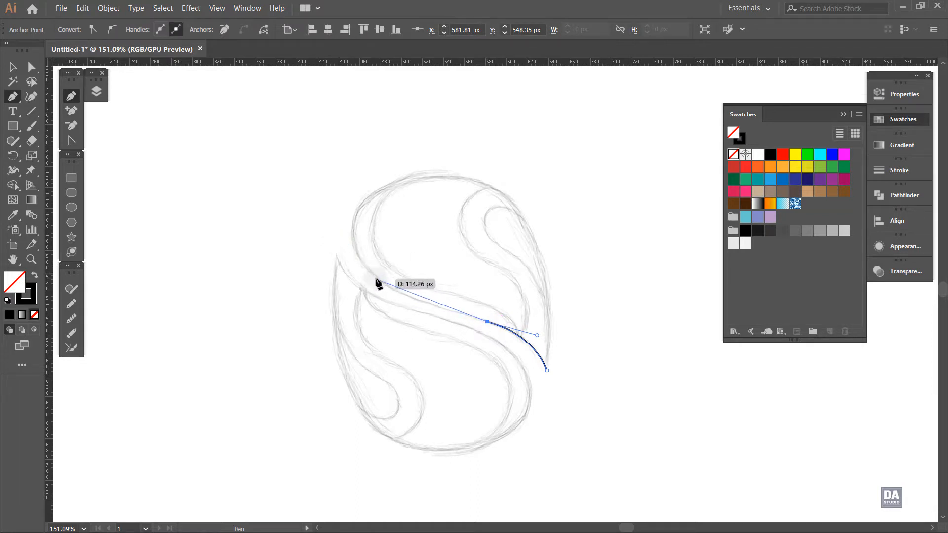
drag(380, 281, 358, 263)
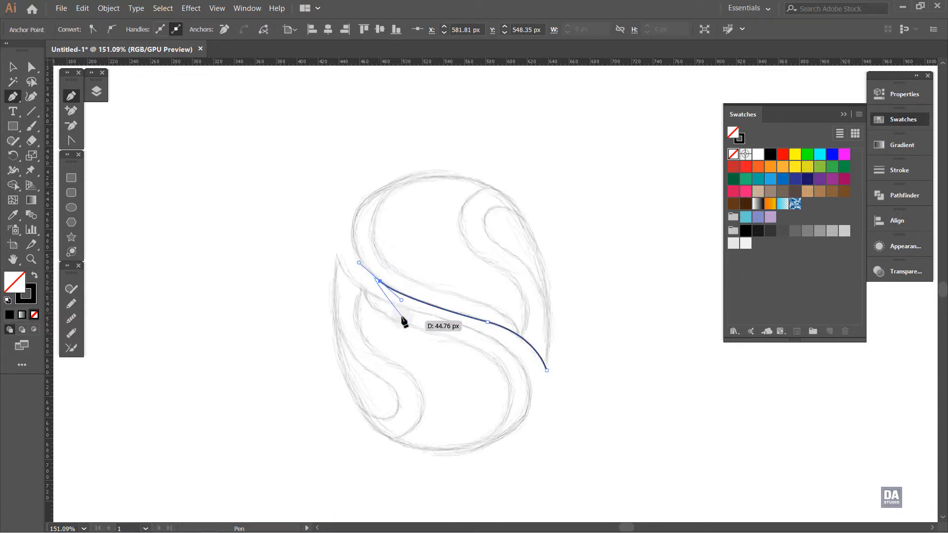
drag(413, 305, 409, 305)
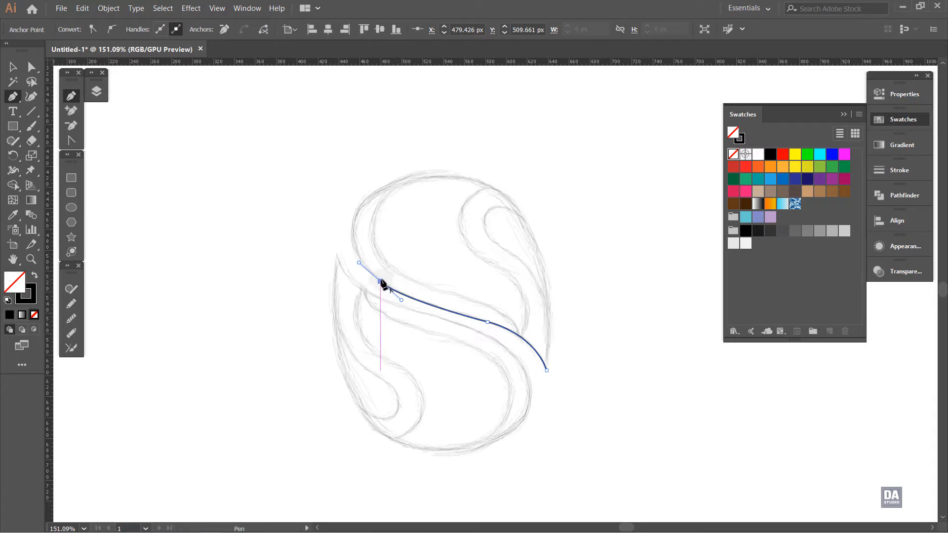
drag(362, 204, 390, 159)
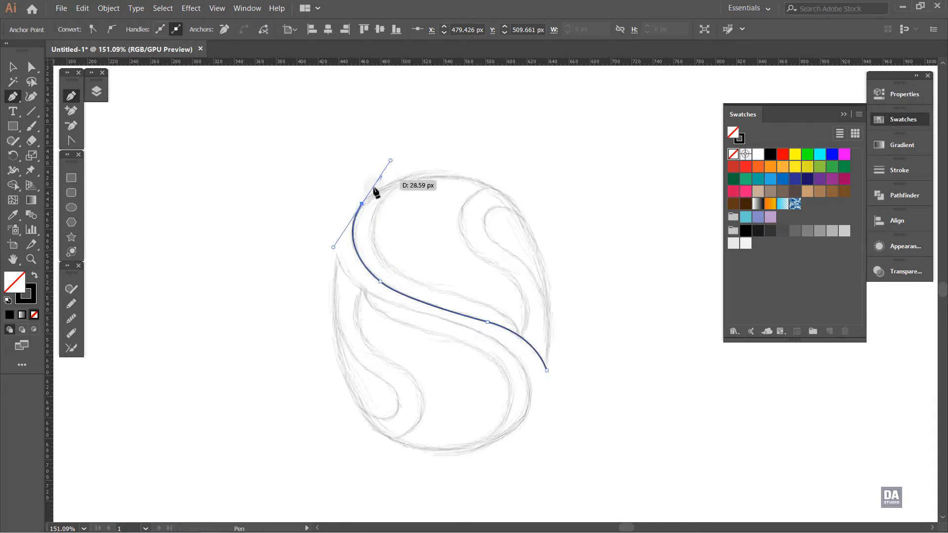
click(362, 204)
drag(494, 187, 577, 224)
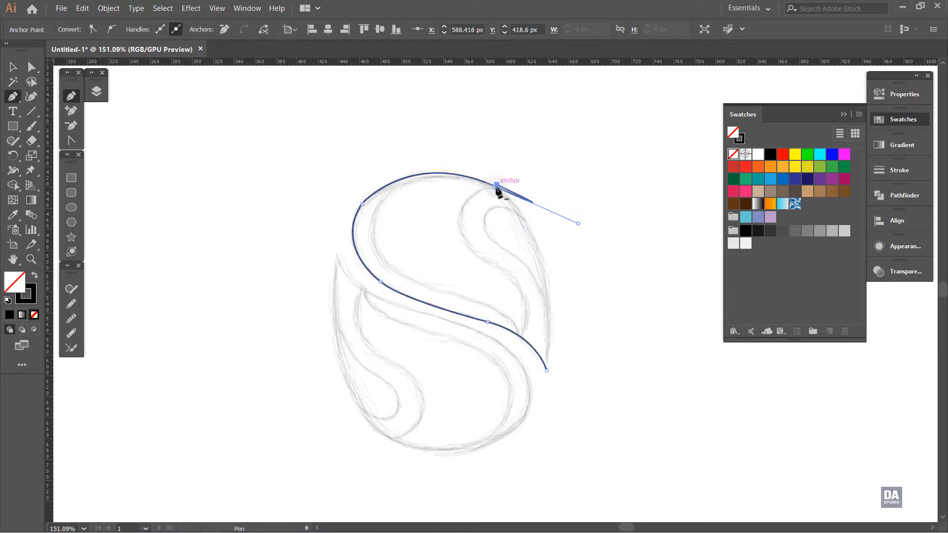
Step: Close the outline at its lower-right tip and bend the closing segment to follow the sketch's outer right edge
drag(495, 187, 546, 371)
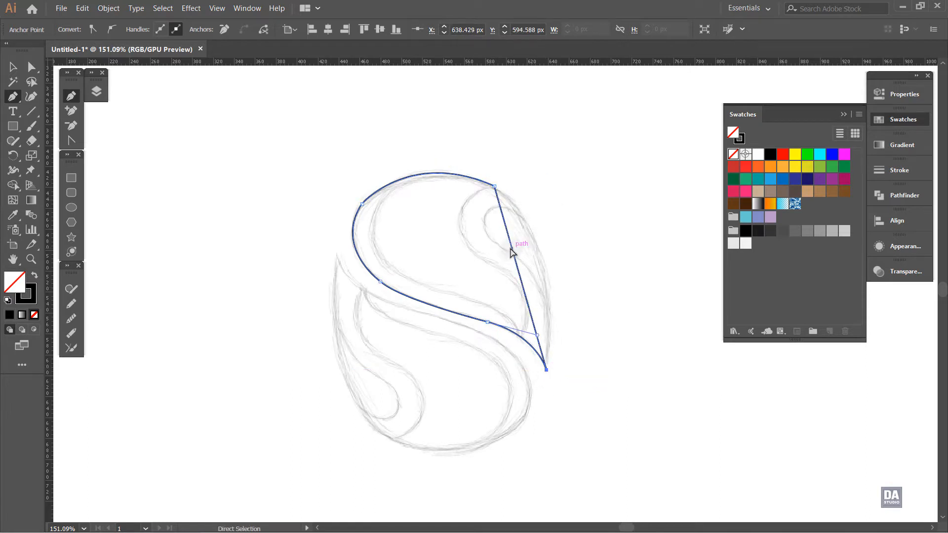
drag(513, 252, 549, 218)
drag(555, 296, 556, 307)
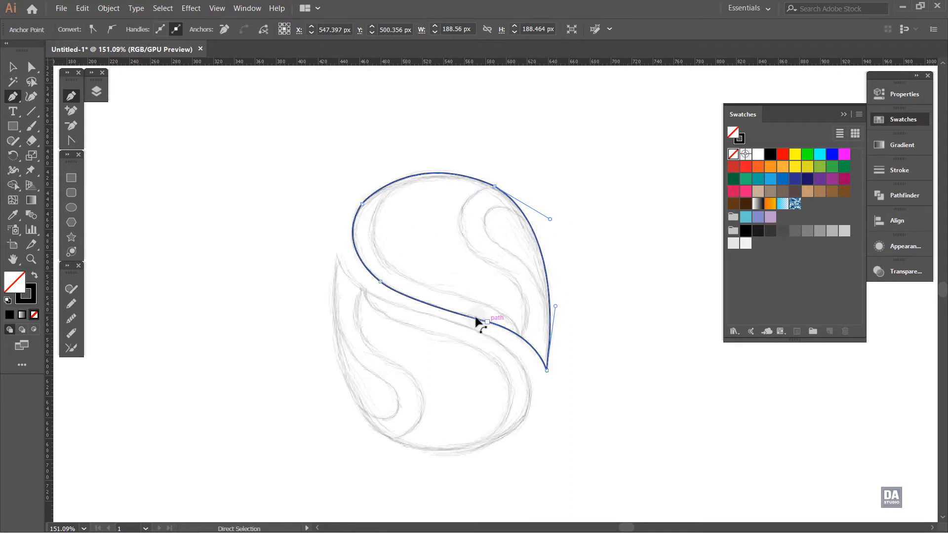
Step: Adjust the anchor handles along the outline's lower S-curve to match the sketch, and deselect the path
click(380, 281)
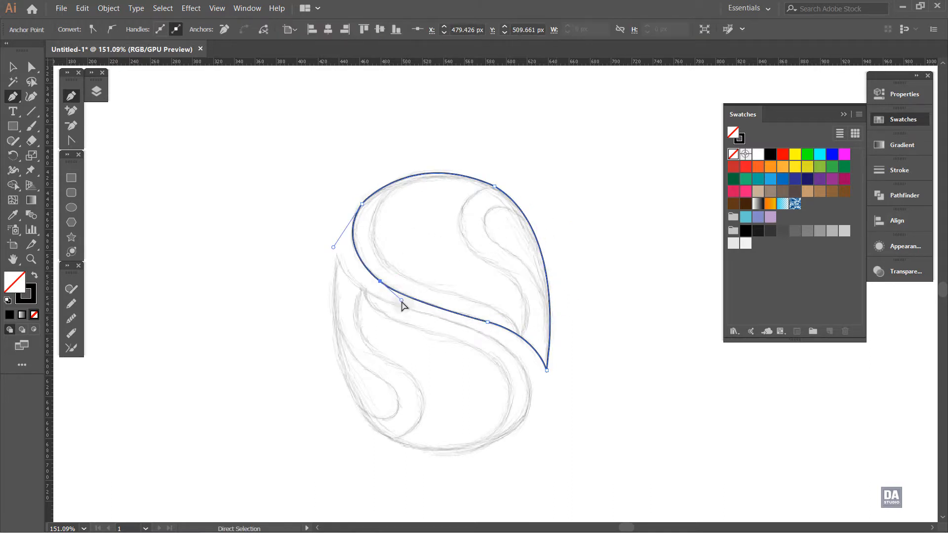
drag(403, 302, 407, 307)
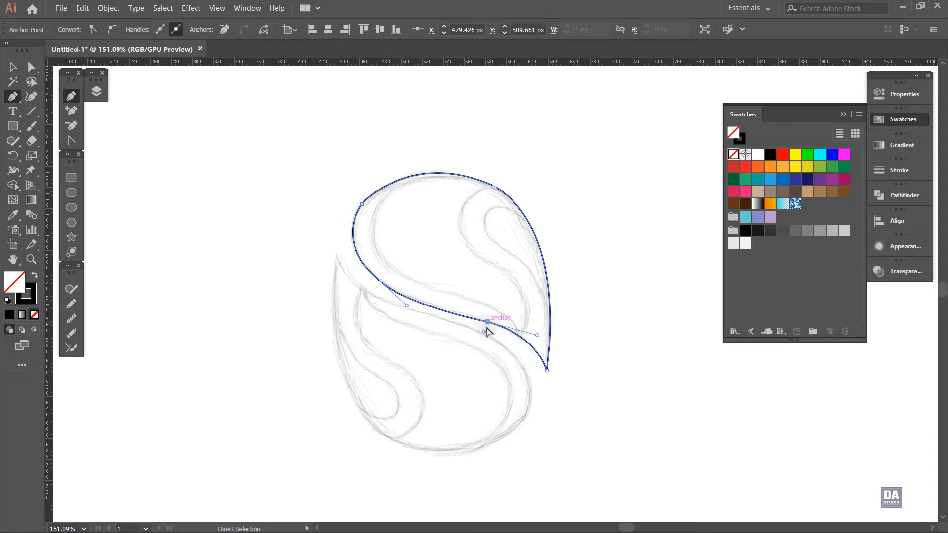
drag(479, 323, 460, 316)
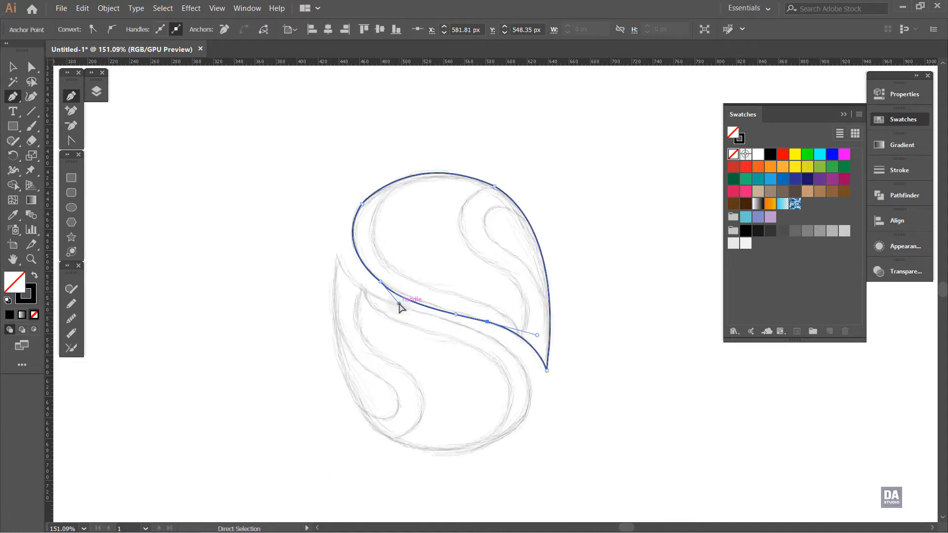
drag(399, 303, 407, 302)
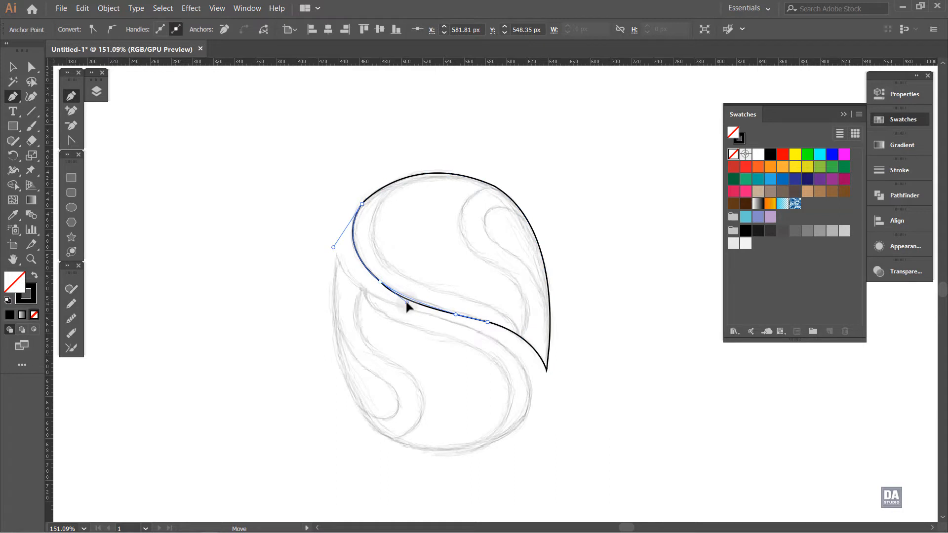
ctrl+click(432, 344)
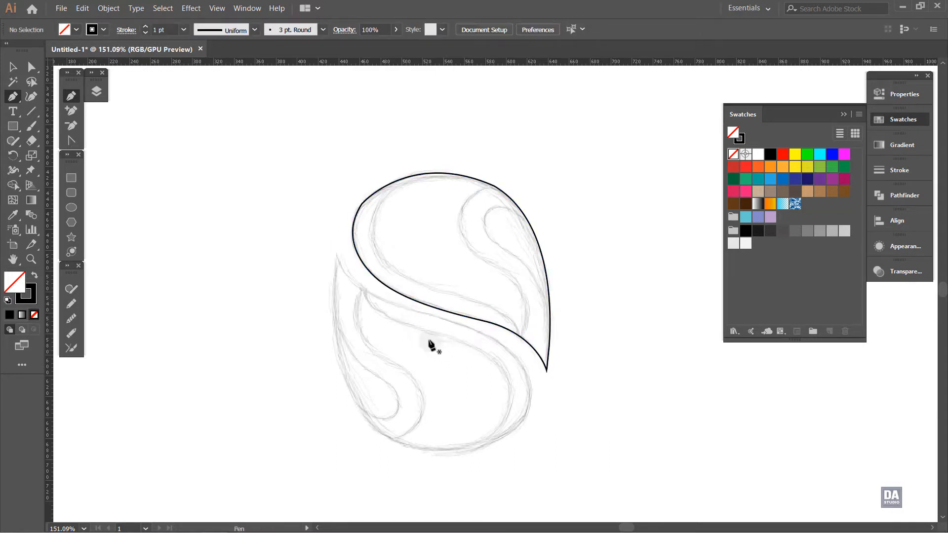
Step: Round the outline's upper-left and upper-right corner anchors so the top flows continuously
ctrl+click(362, 204)
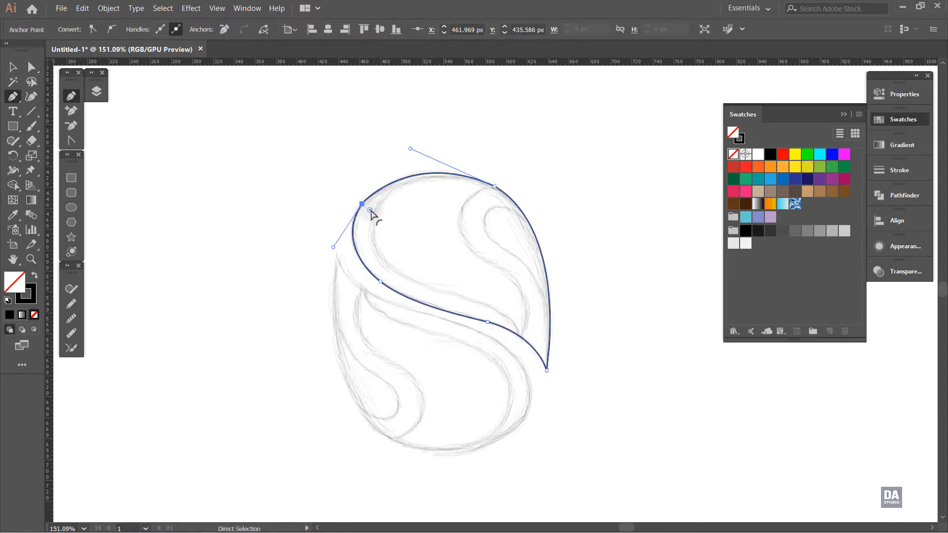
drag(371, 211, 482, 260)
ctrl+click(494, 187)
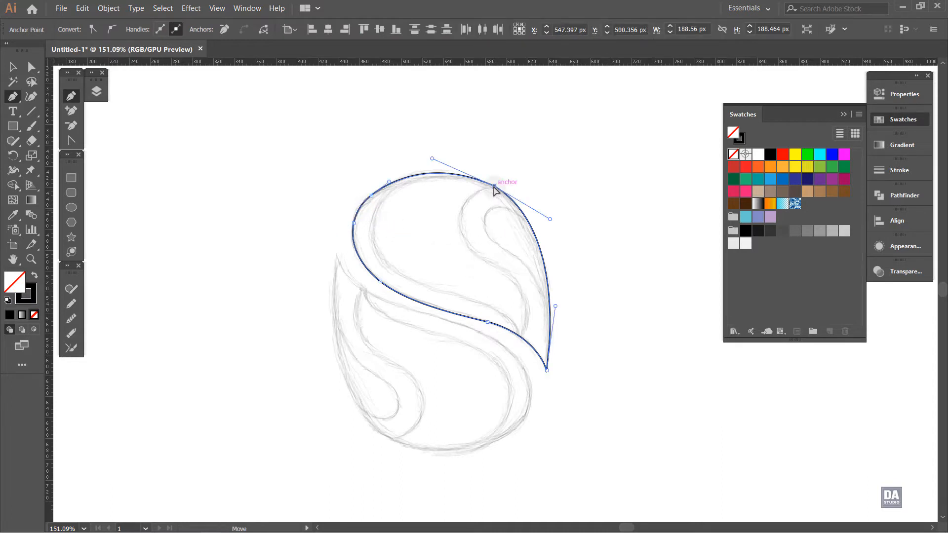
drag(490, 200, 401, 304)
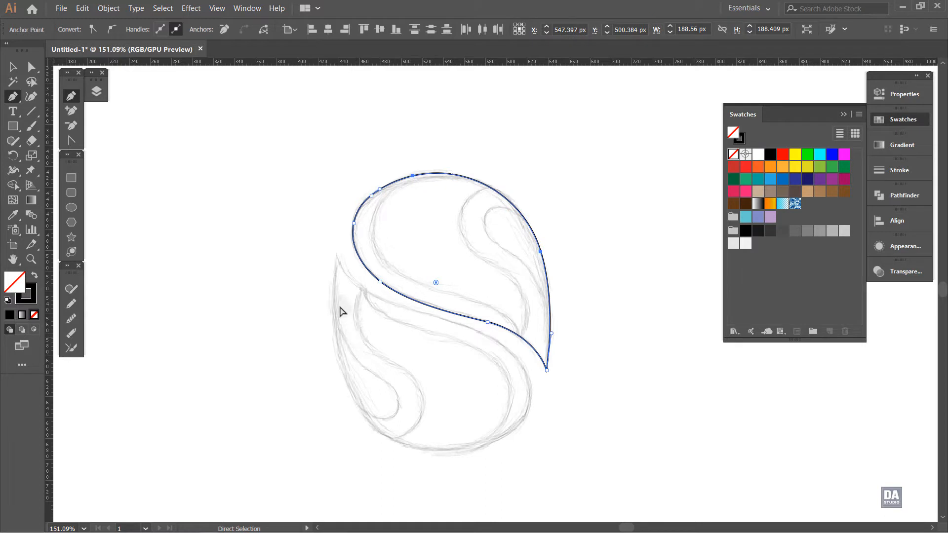
Step: Smooth the outline's top, sides and lower S-curve with the Smooth tool, and deselect it
click(72, 320)
drag(364, 203, 387, 196)
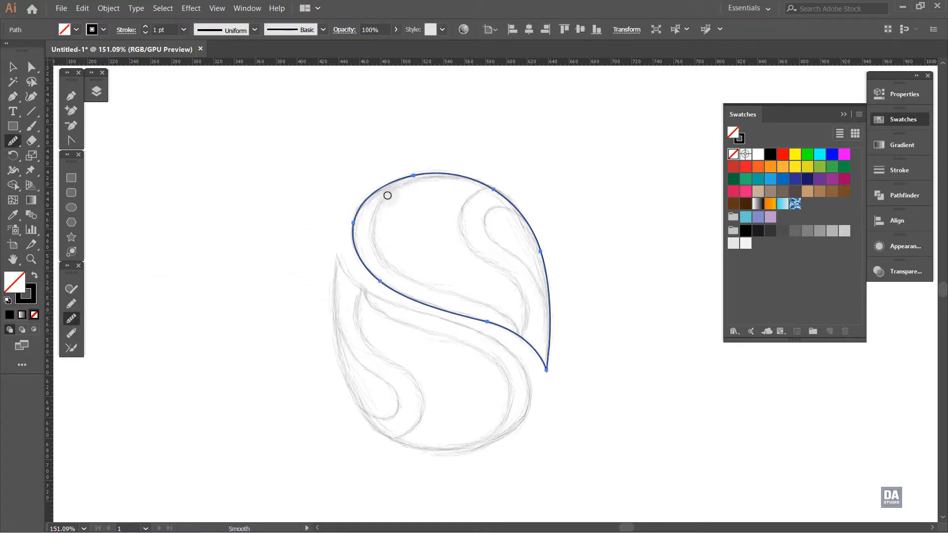
mouse_move(536, 244)
mouse_down()
mouse_move(500, 319)
mouse_move(431, 332)
mouse_up()
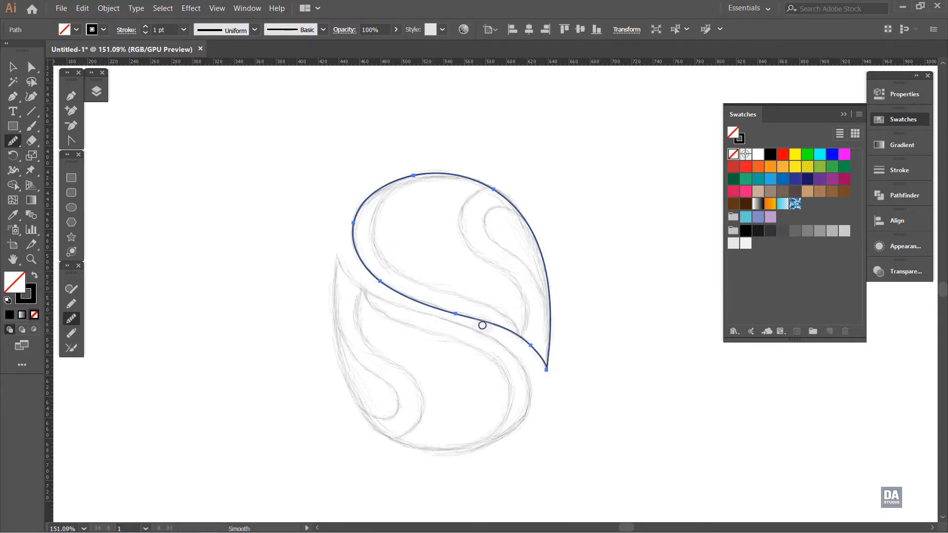
mouse_move(353, 244)
mouse_down()
mouse_move(381, 283)
mouse_move(359, 224)
mouse_move(389, 199)
mouse_up()
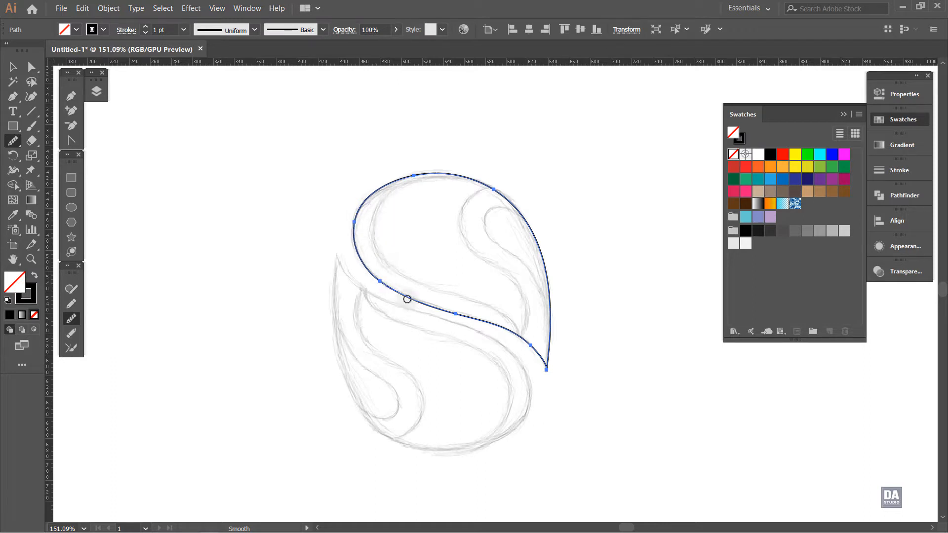
drag(457, 315, 462, 315)
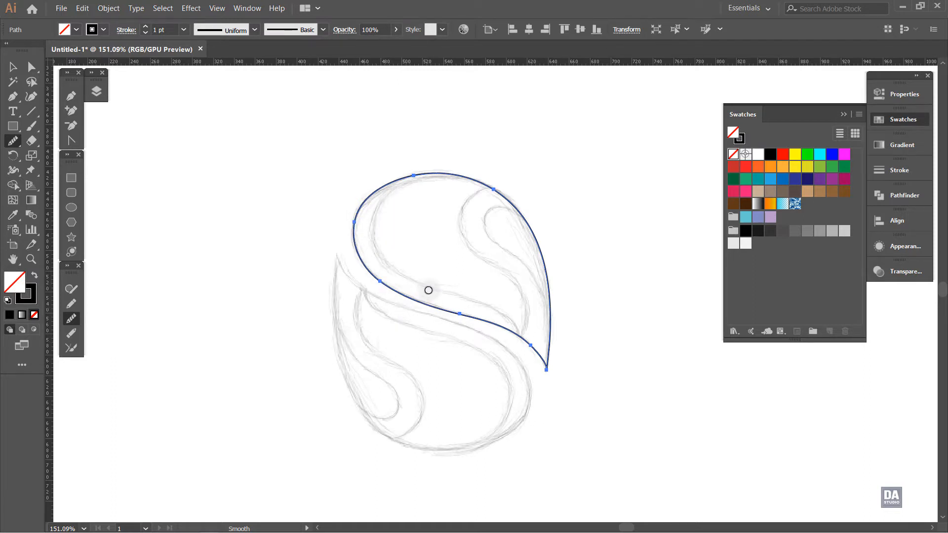
key(ctrl)
key(ctrl+z)
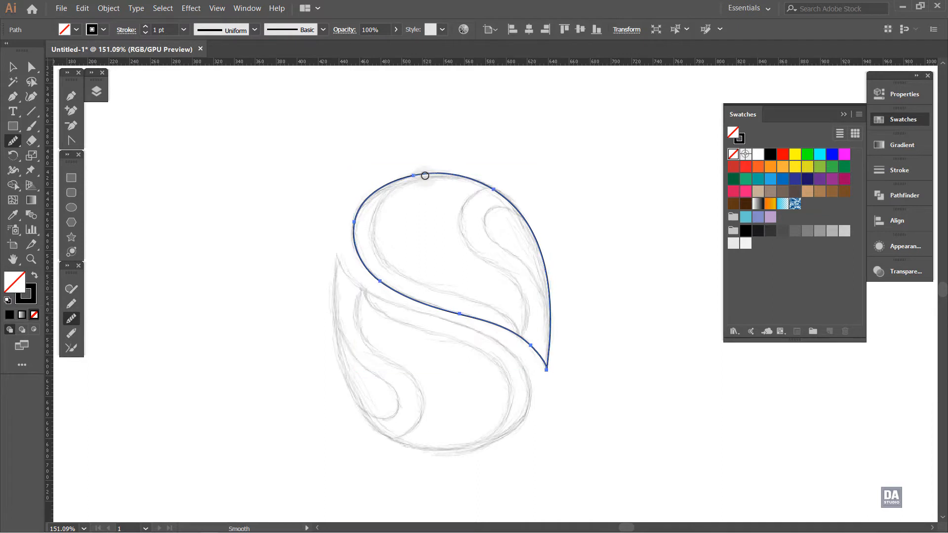
drag(418, 174, 466, 180)
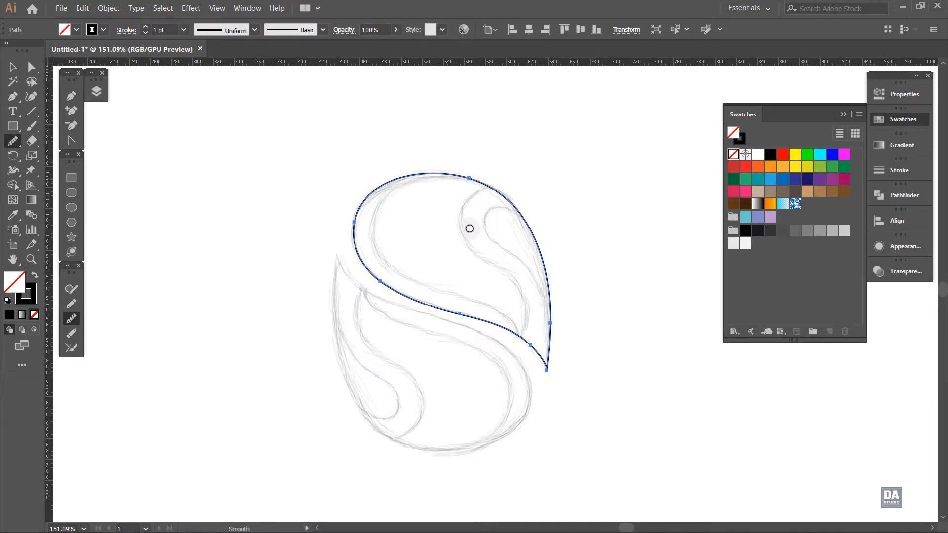
ctrl+click(454, 247)
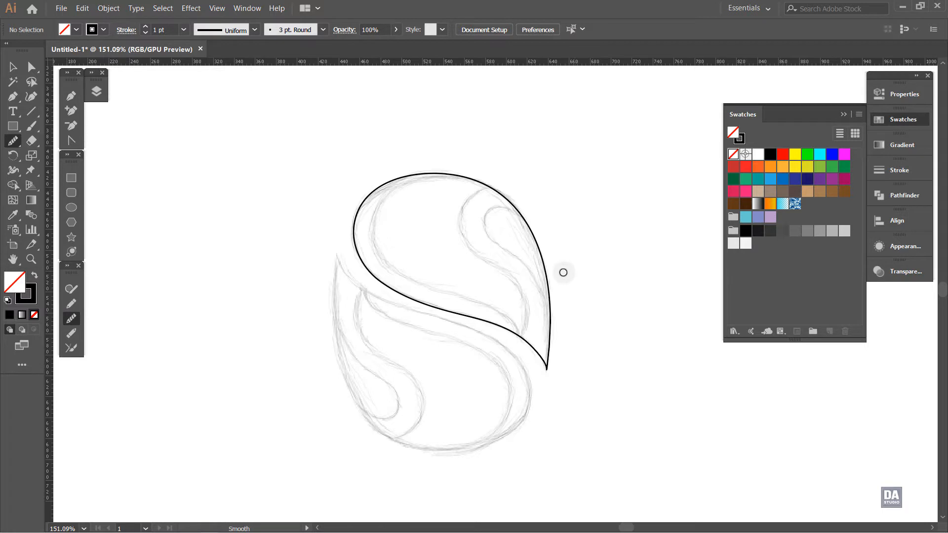
Step: Trace the inner curve of the upper half from above the top edge down to its lower-right point, refining the handles of the last segment
key(p)
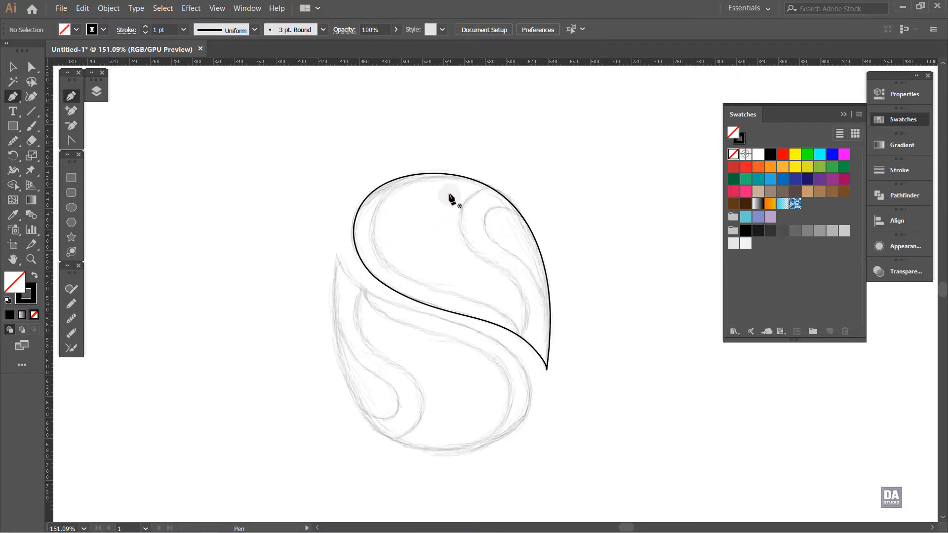
click(437, 169)
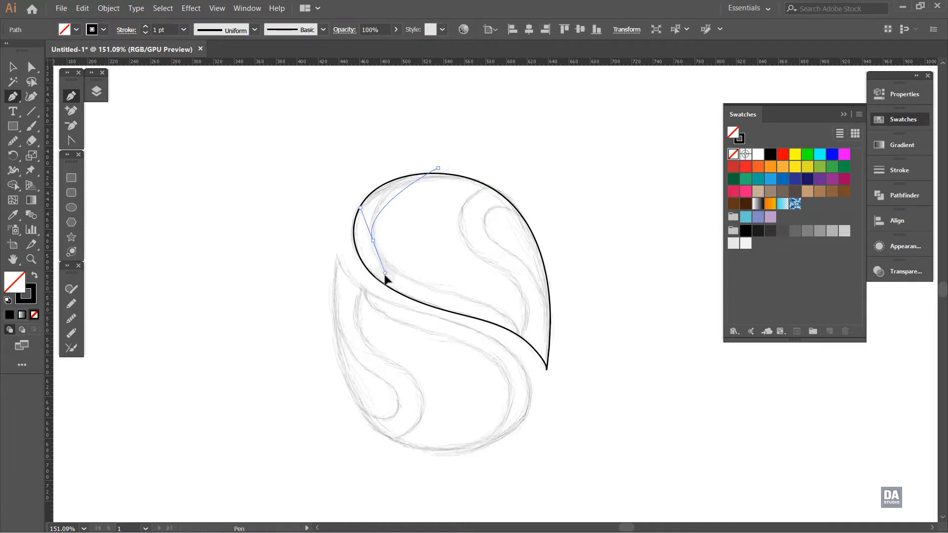
drag(384, 276, 450, 293)
click(372, 240)
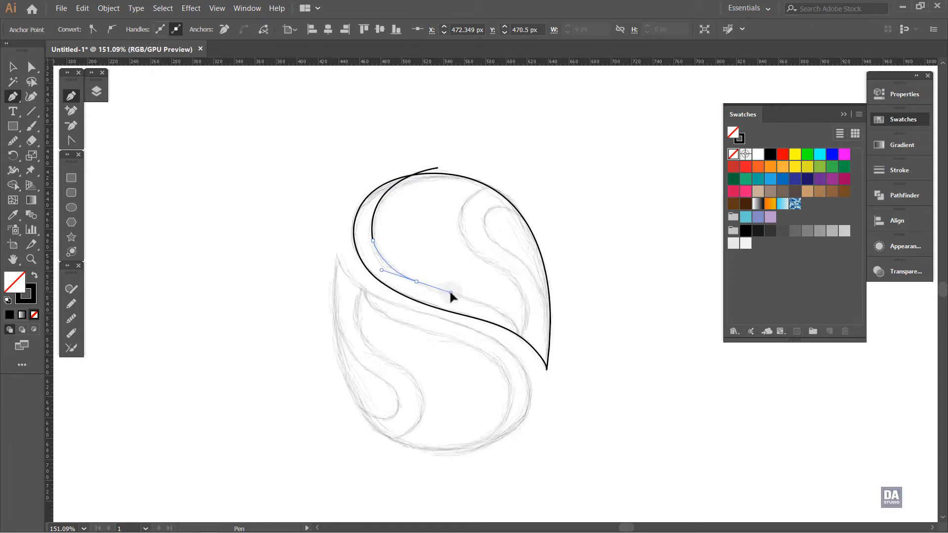
click(416, 282)
mouse_move(524, 328)
mouse_down()
mouse_move(532, 360)
mouse_move(544, 362)
mouse_up()
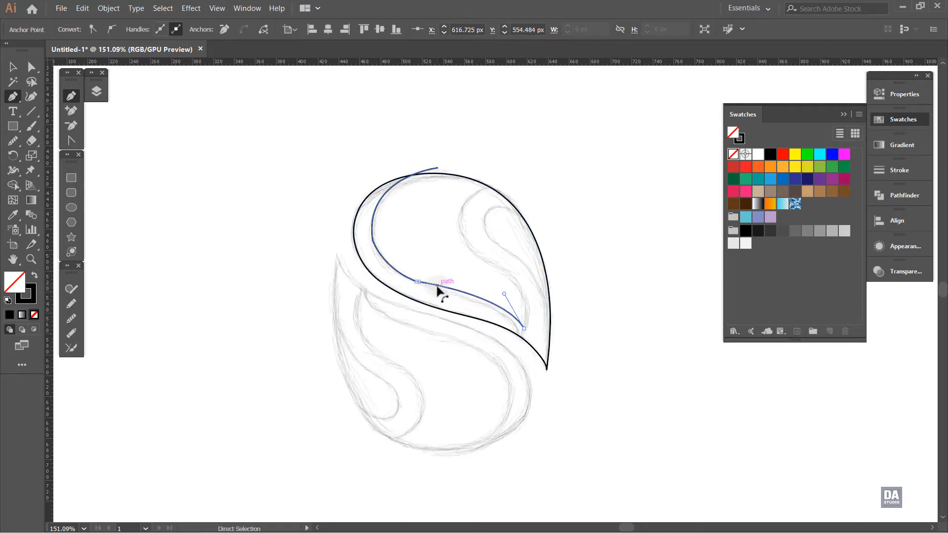
mouse_move(437, 291)
mouse_down()
mouse_move(421, 290)
mouse_move(501, 311)
mouse_move(437, 292)
mouse_up()
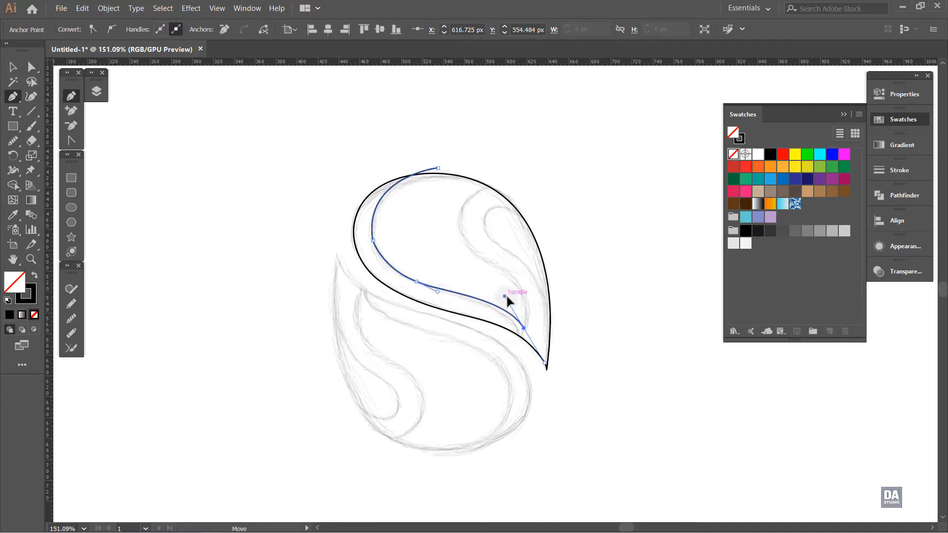
drag(507, 296, 514, 299)
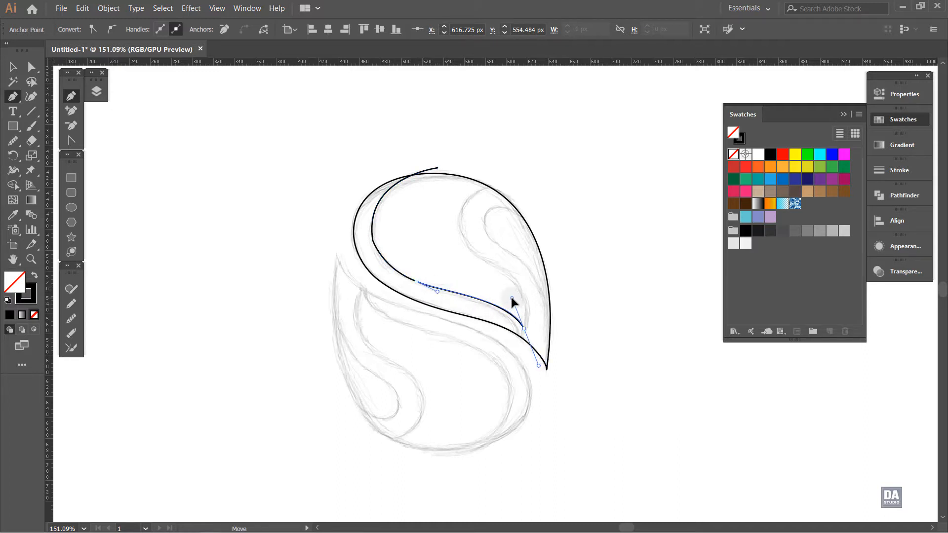
Step: Continue the inner path from its lower-right point up the sketch's S-curve to the outline's upper-right edge
click(523, 328)
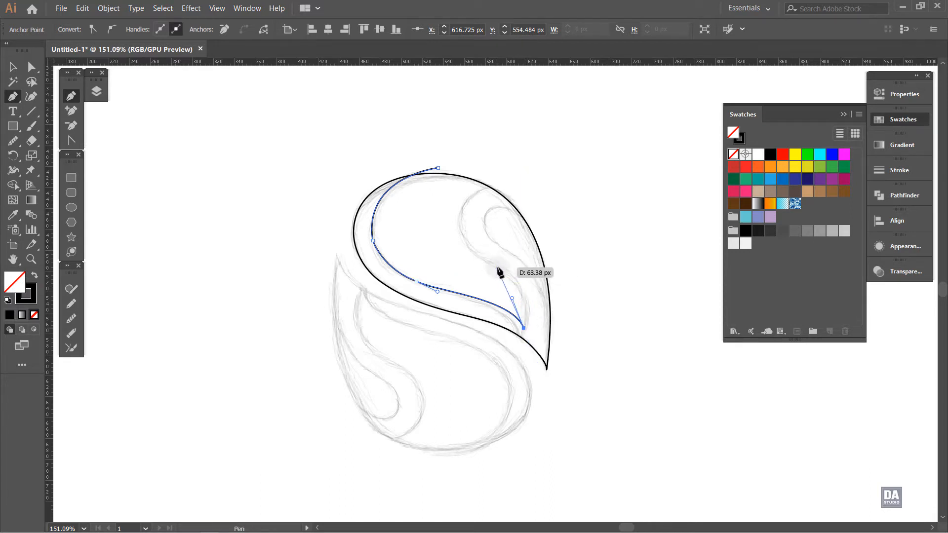
drag(497, 267, 455, 250)
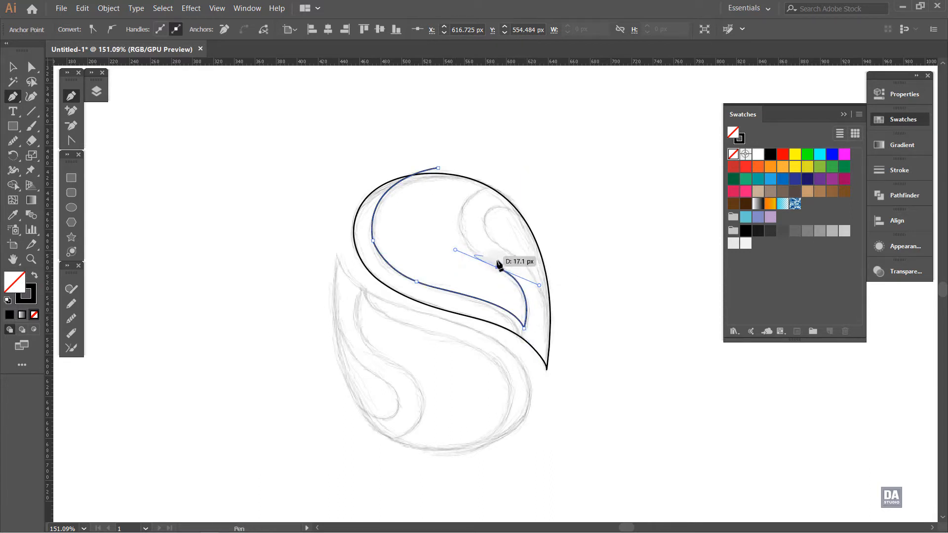
click(497, 267)
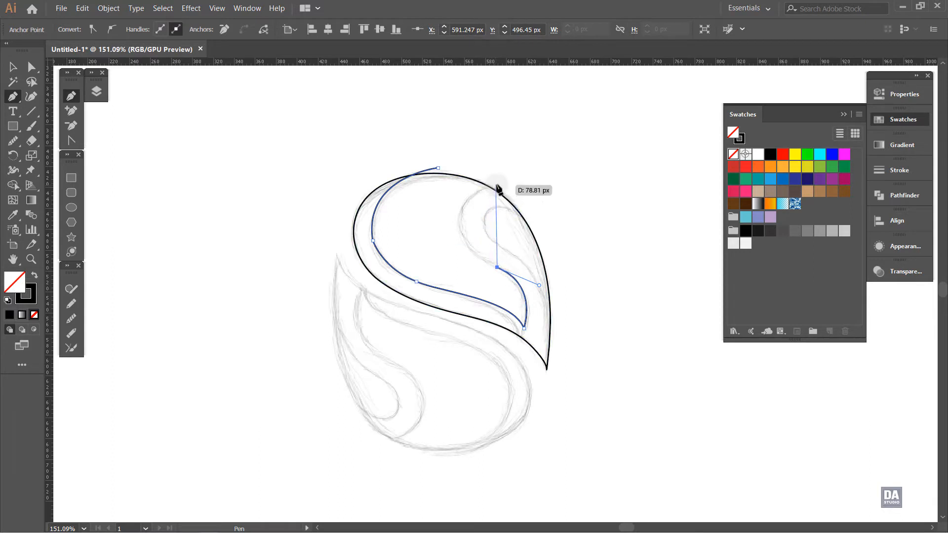
drag(499, 183, 585, 143)
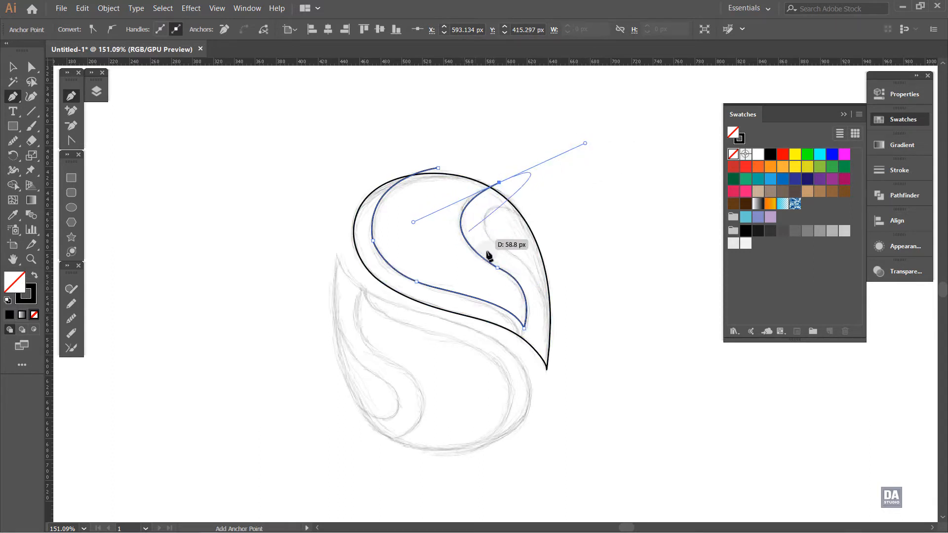
Step: Refine the handles along the inner path's right-hand curve to match the sketch, and close the path above the outline's top edge
drag(487, 260, 482, 257)
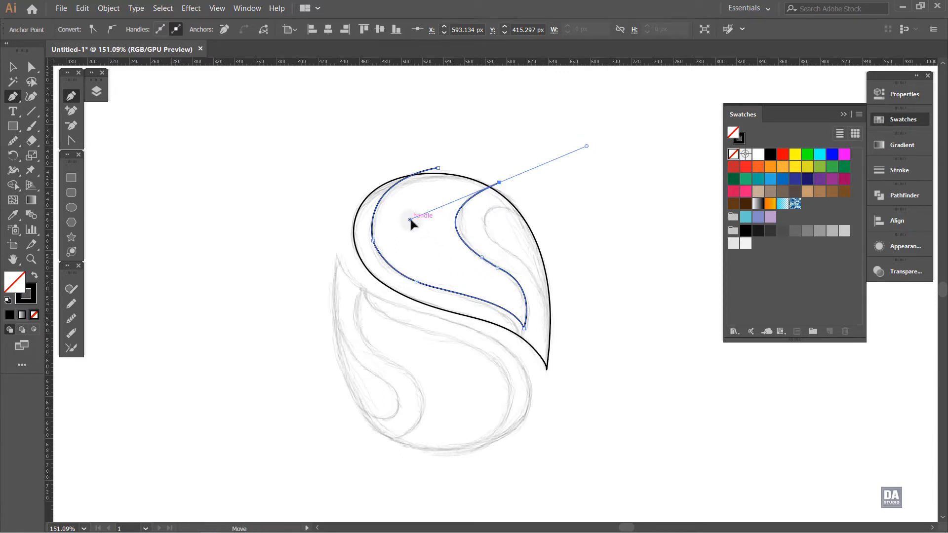
mouse_move(409, 219)
mouse_down()
mouse_move(422, 220)
mouse_move(423, 206)
mouse_up()
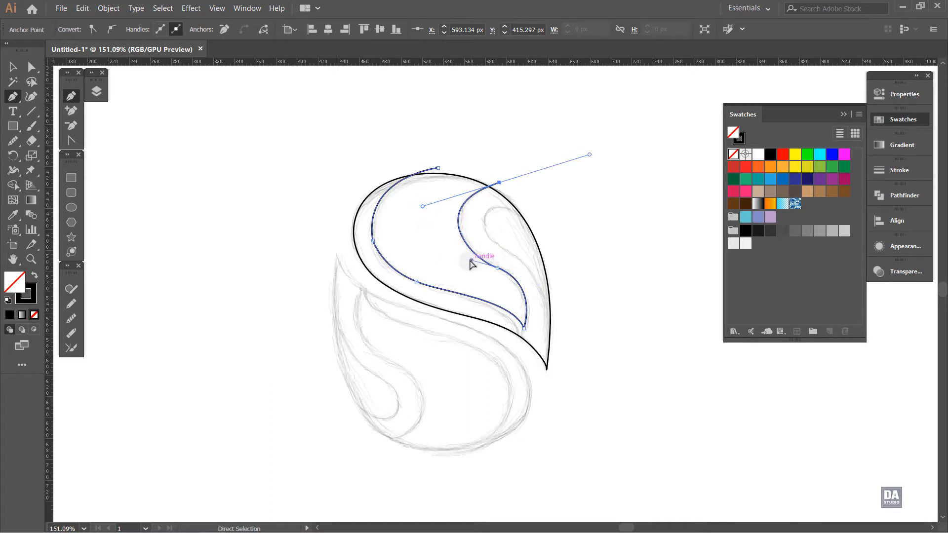
drag(471, 260, 537, 289)
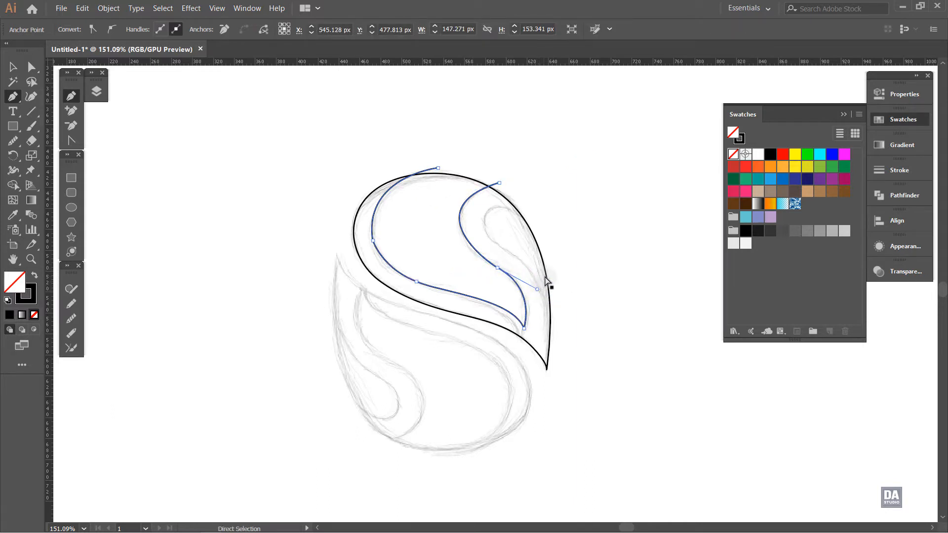
mouse_move(438, 168)
mouse_down()
mouse_move(250, 186)
mouse_move(465, 177)
mouse_move(441, 169)
mouse_move(501, 186)
mouse_move(436, 161)
mouse_move(439, 173)
mouse_move(383, 205)
mouse_move(386, 260)
mouse_move(409, 275)
mouse_up()
Step: Smooth the closed inner shape's left and right curves with the Smooth tool, and deselect it
click(72, 318)
mouse_move(388, 207)
mouse_down()
mouse_move(385, 256)
mouse_move(508, 299)
mouse_move(449, 302)
mouse_move(508, 312)
mouse_move(530, 331)
mouse_move(530, 293)
mouse_move(466, 209)
mouse_up()
mouse_move(487, 247)
mouse_down()
mouse_move(486, 199)
mouse_move(474, 213)
mouse_move(473, 250)
mouse_move(480, 239)
mouse_move(518, 299)
mouse_up()
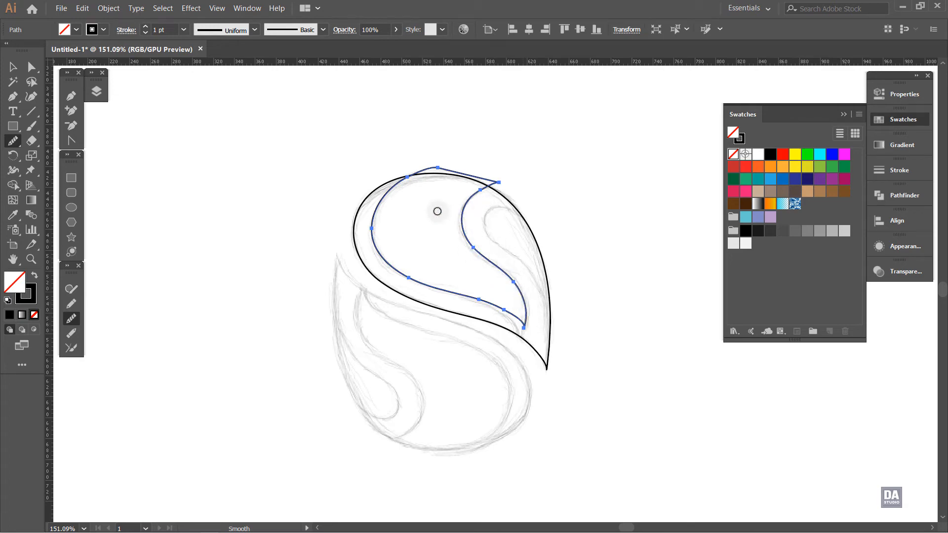
click(537, 170)
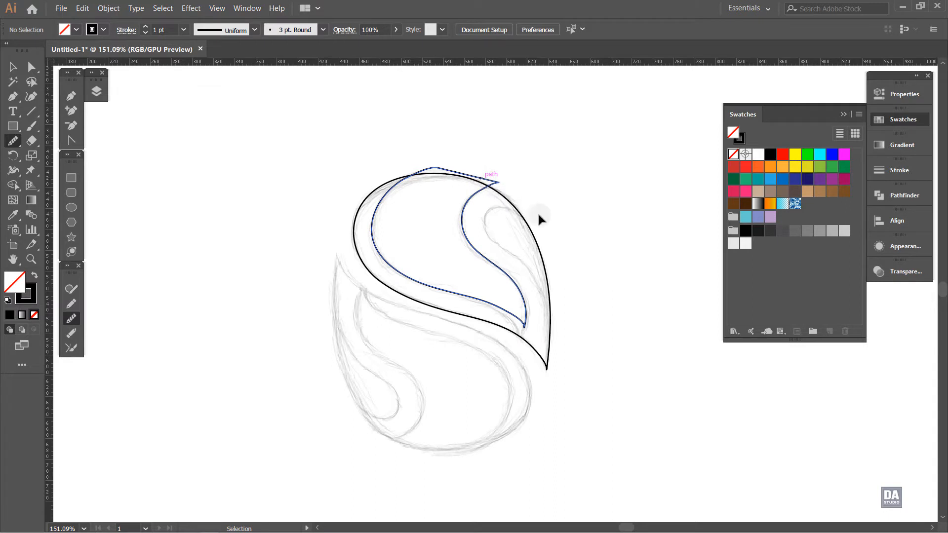
Step: Try further smoothing strokes along the inner shape's lower edge
ctrl+click(503, 311)
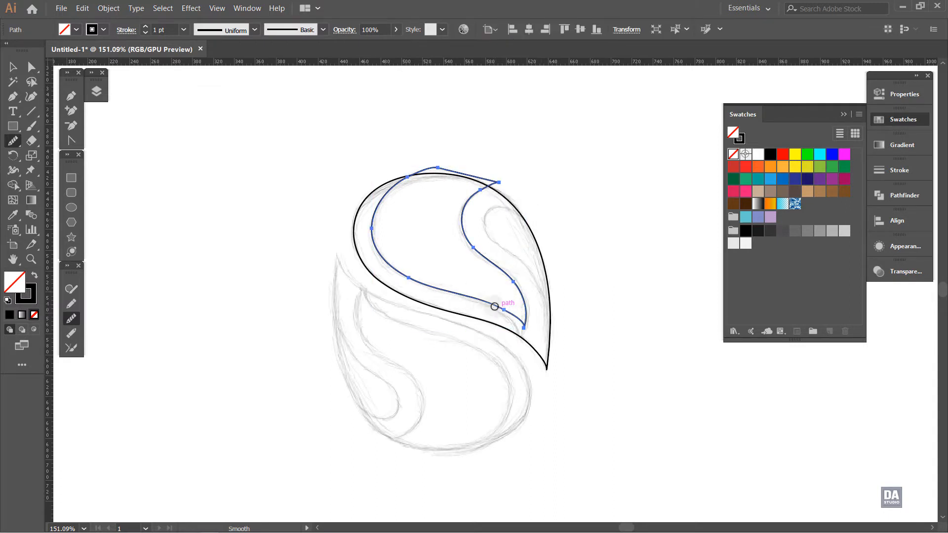
drag(494, 306, 453, 301)
key(ctrl+z)
key(ctrl+z)
drag(510, 312, 434, 302)
ctrl+shift+click(470, 321)
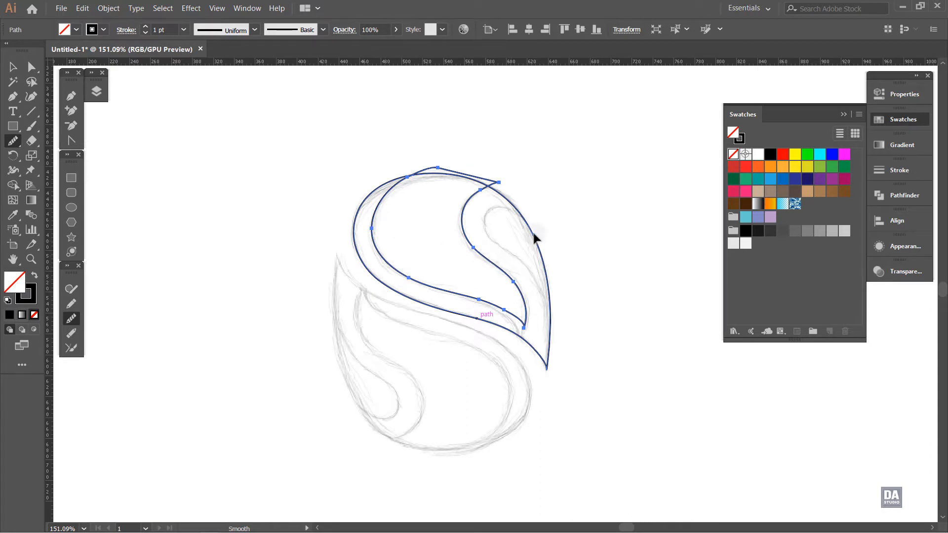
ctrl+click(567, 223)
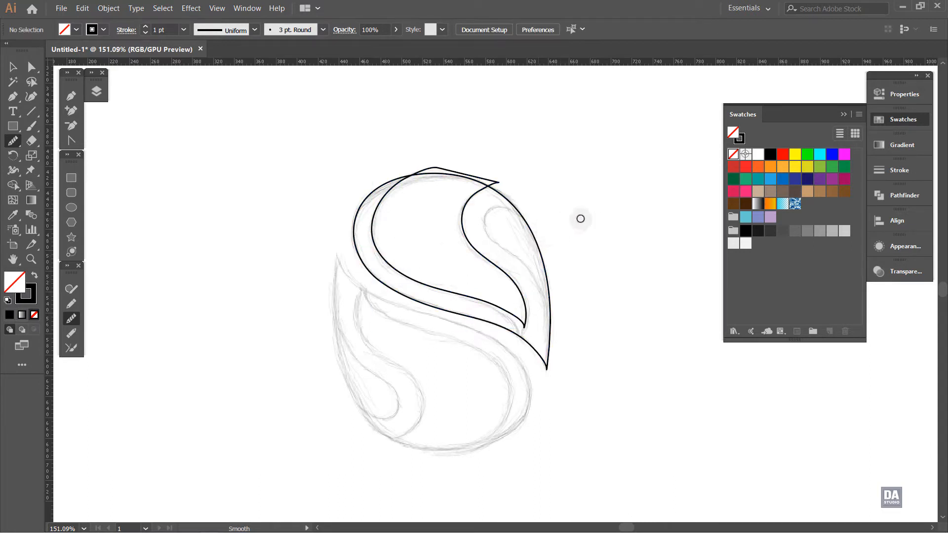
Step: Trace the small teardrop at the right of the upper half with the Pen tool, closing it slightly outside the outline's right edge
key(p)
click(525, 212)
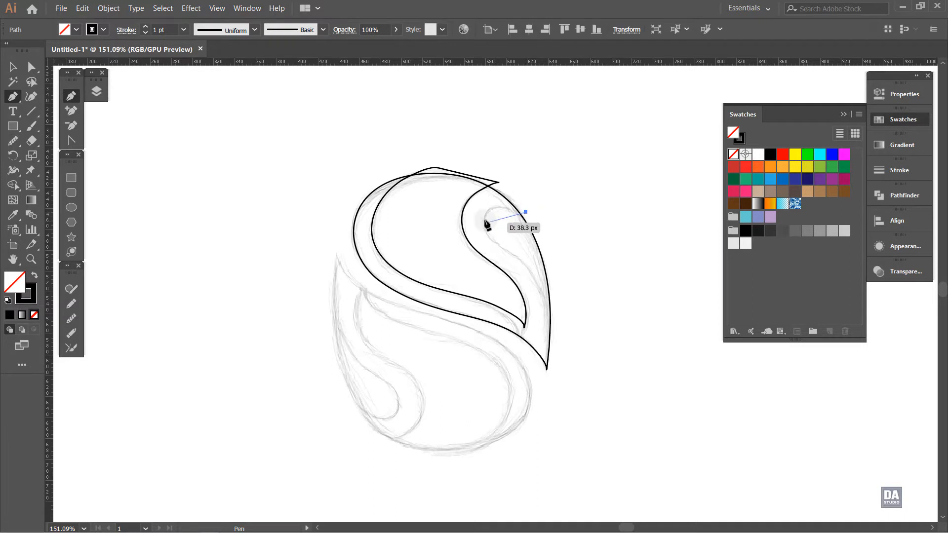
drag(481, 251, 479, 254)
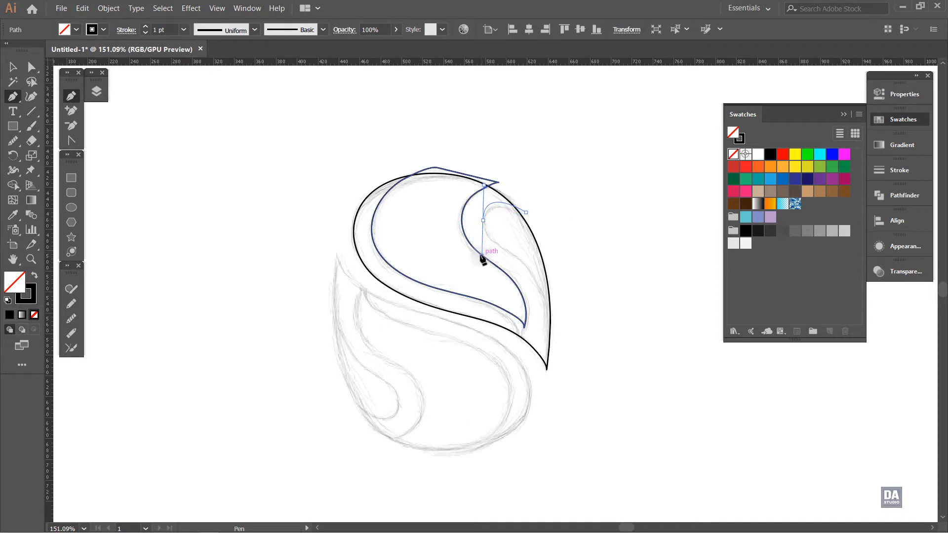
ctrl+click(482, 219)
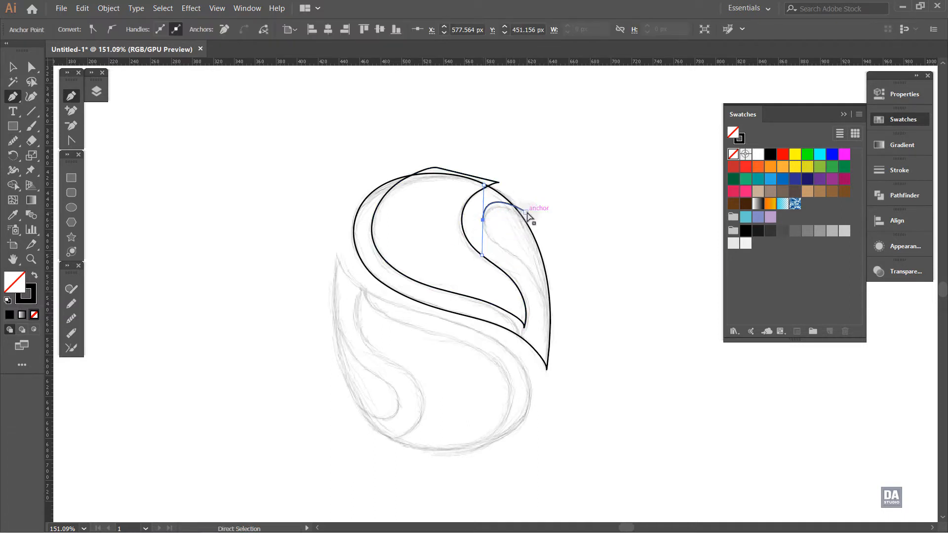
drag(483, 219, 532, 268)
drag(528, 266, 530, 265)
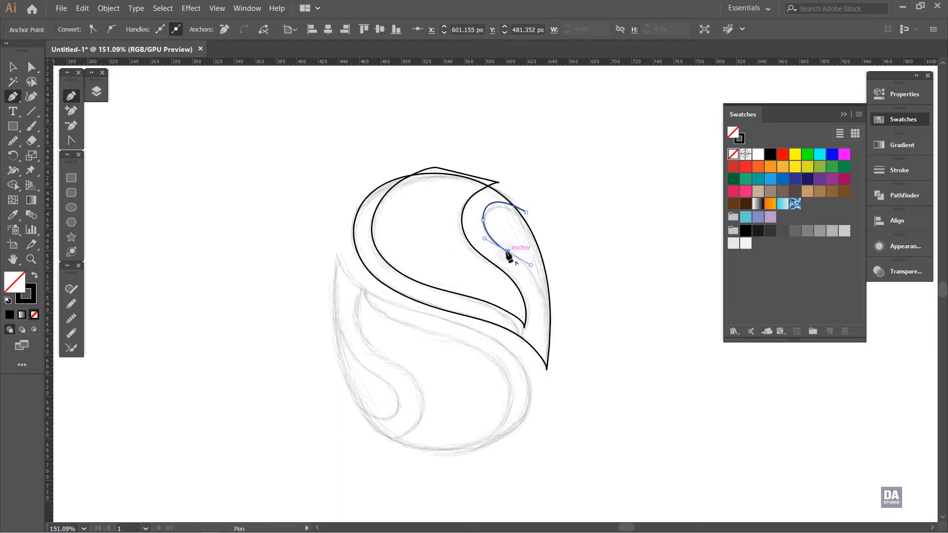
drag(550, 316, 489, 173)
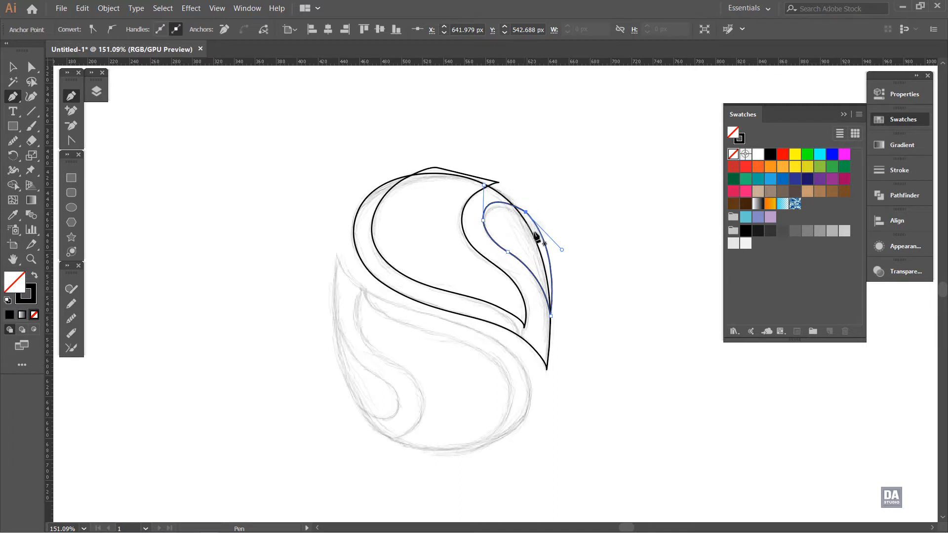
Step: Smooth the teardrop's rounded top, lower-left curve and right edge with the Smooth tool, and deselect it
click(72, 320)
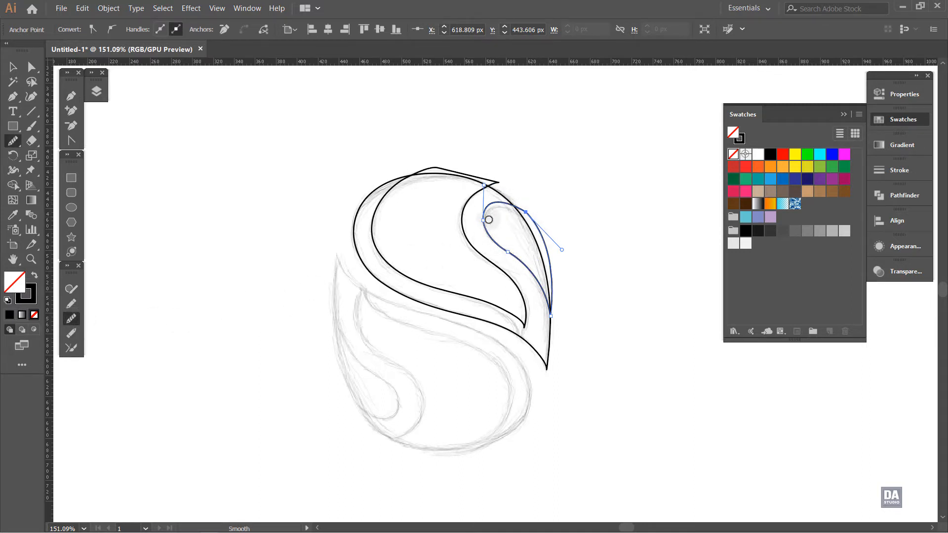
mouse_move(488, 220)
mouse_down()
mouse_move(510, 206)
mouse_move(485, 211)
mouse_move(515, 209)
mouse_move(500, 211)
mouse_move(501, 204)
mouse_move(519, 213)
mouse_move(498, 214)
mouse_up()
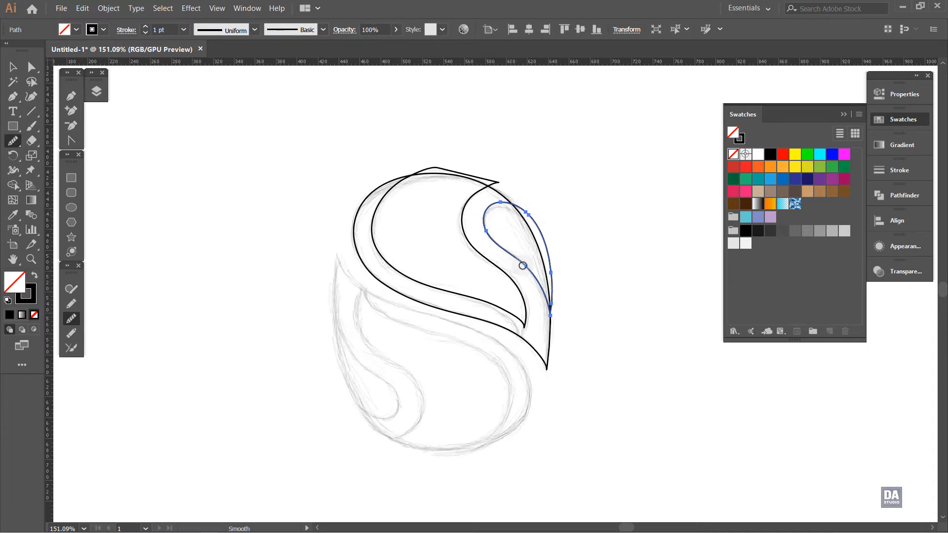
mouse_move(528, 281)
mouse_down()
mouse_move(485, 218)
mouse_move(495, 224)
mouse_move(489, 219)
mouse_move(534, 212)
mouse_move(491, 209)
mouse_move(533, 212)
mouse_move(503, 214)
mouse_up()
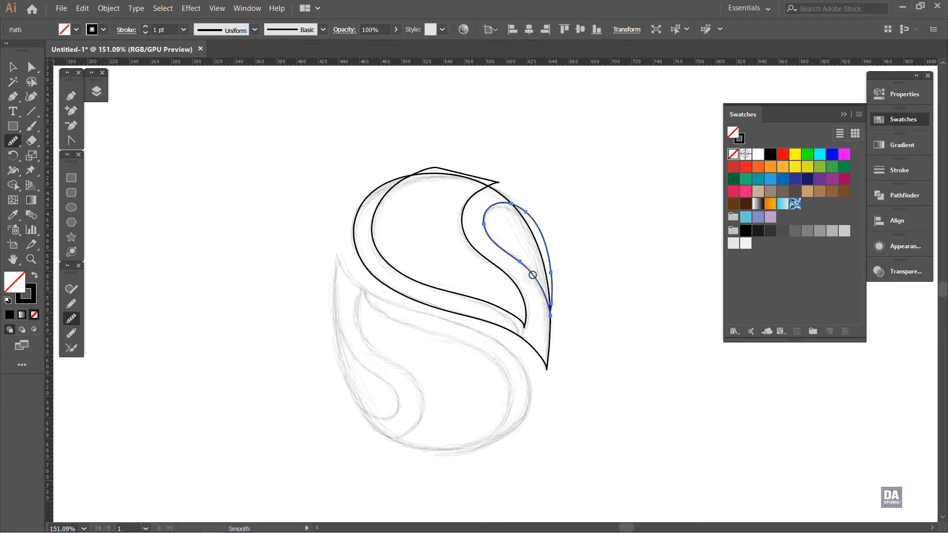
drag(557, 310, 552, 275)
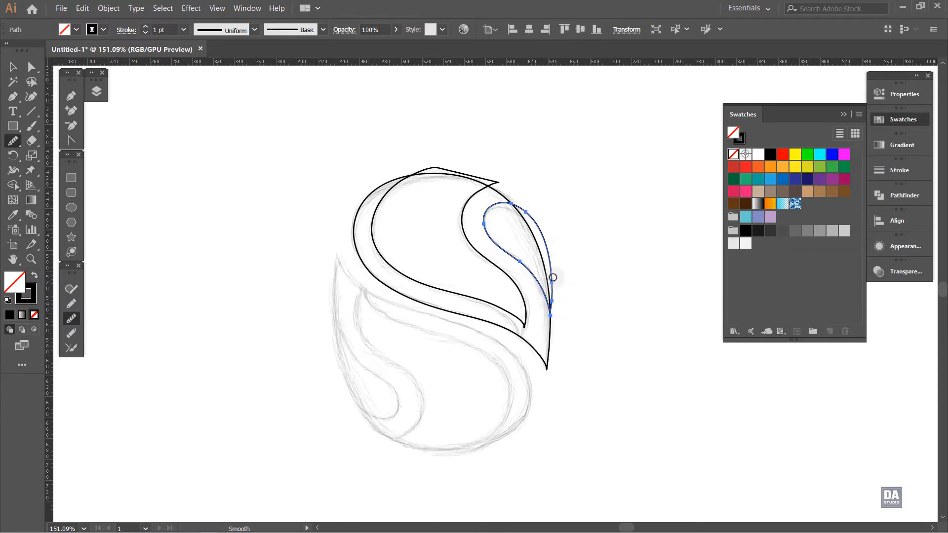
ctrl+click(581, 274)
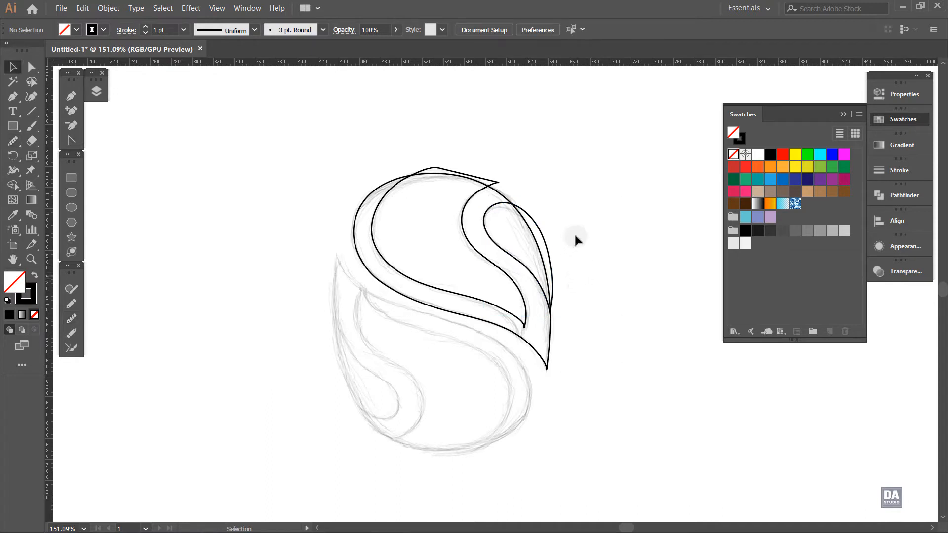
Step: Remove the parts of the inner shape and teardrop that stick out of the outline using Shape Builder, and deselect everything
drag(575, 236, 439, 336)
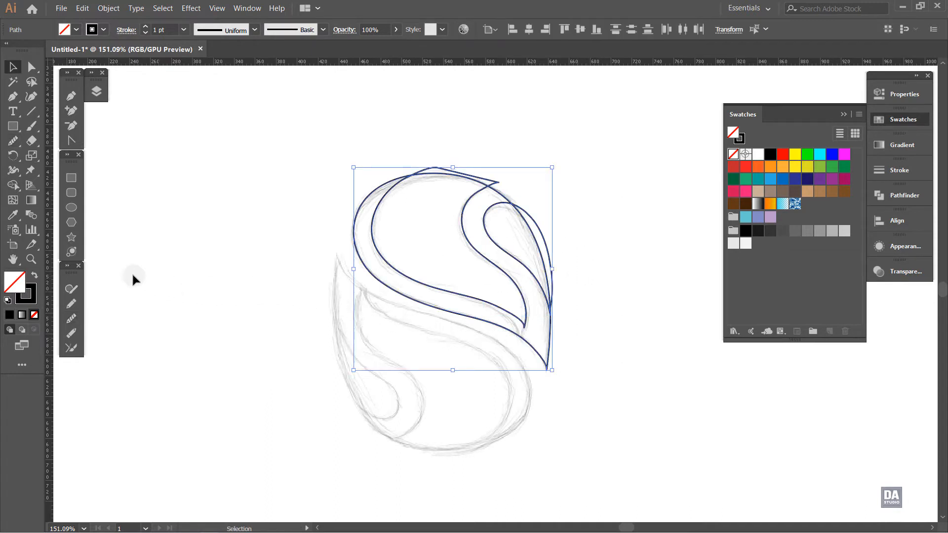
click(17, 185)
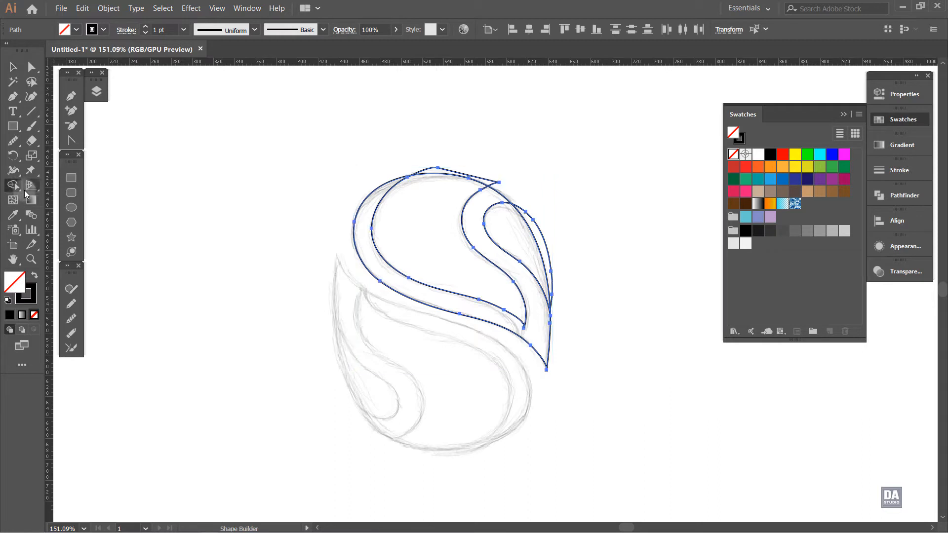
alt+click(439, 171)
alt+click(534, 220)
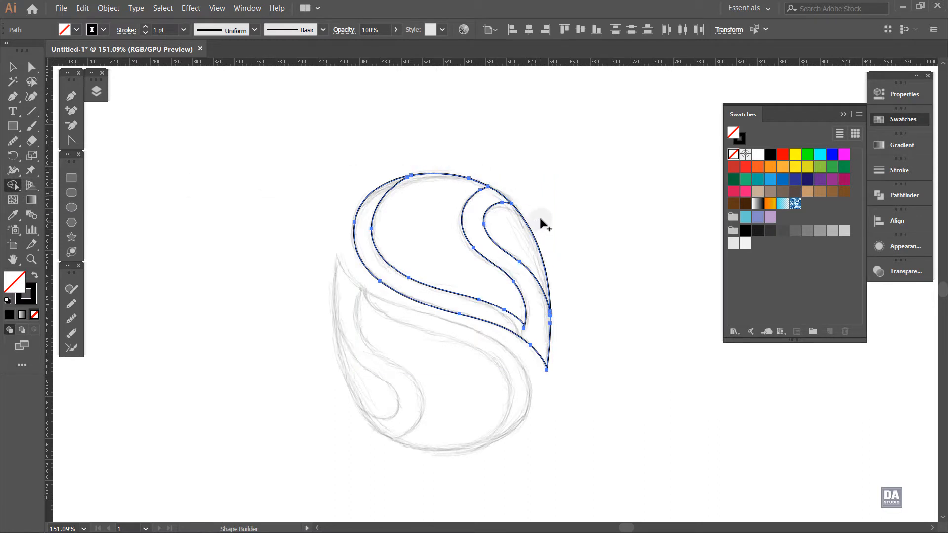
key(v)
click(555, 218)
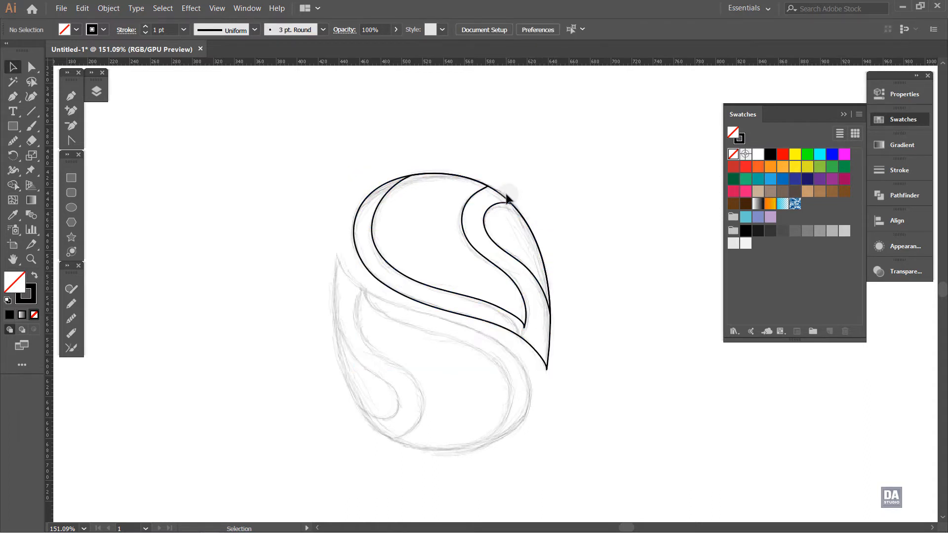
Step: Fill the outer outline with light tan and the large inner shape with grayish brown
click(505, 198)
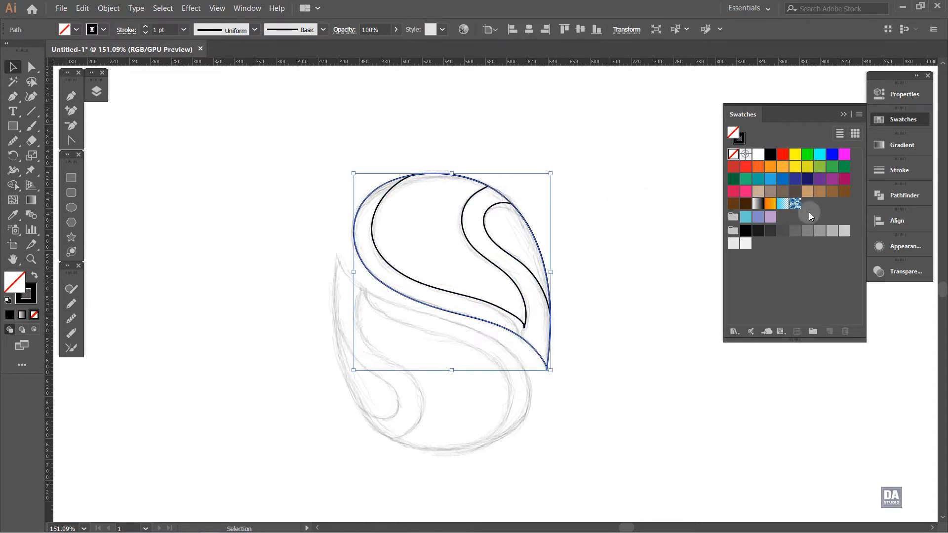
click(760, 194)
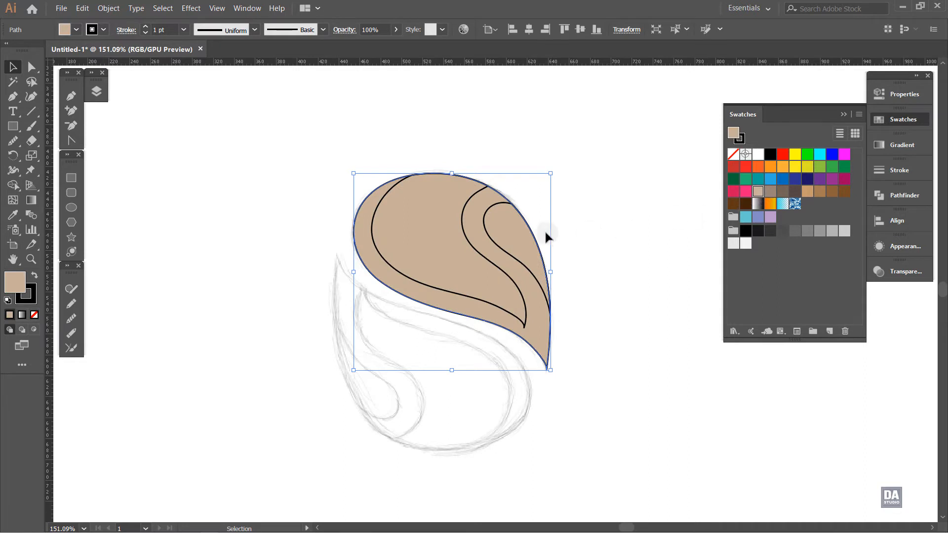
click(559, 218)
click(465, 231)
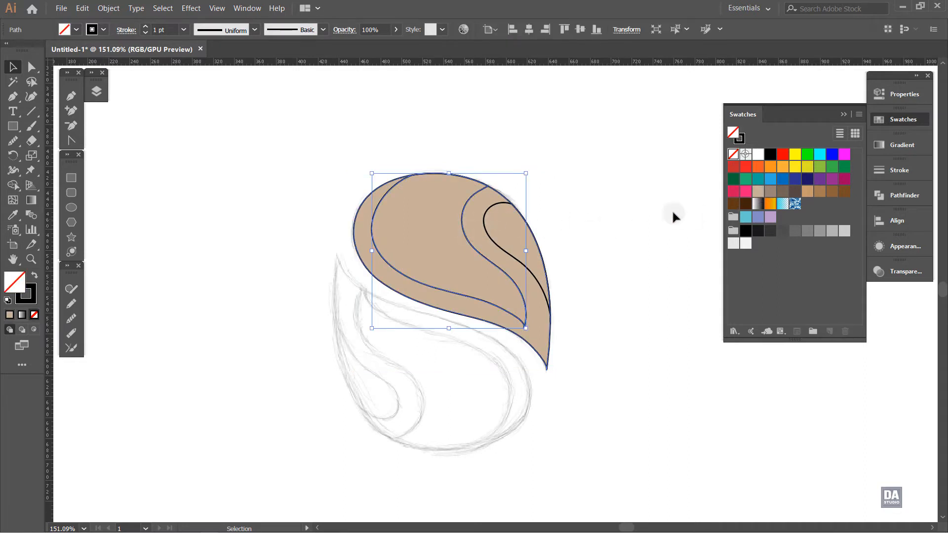
click(773, 193)
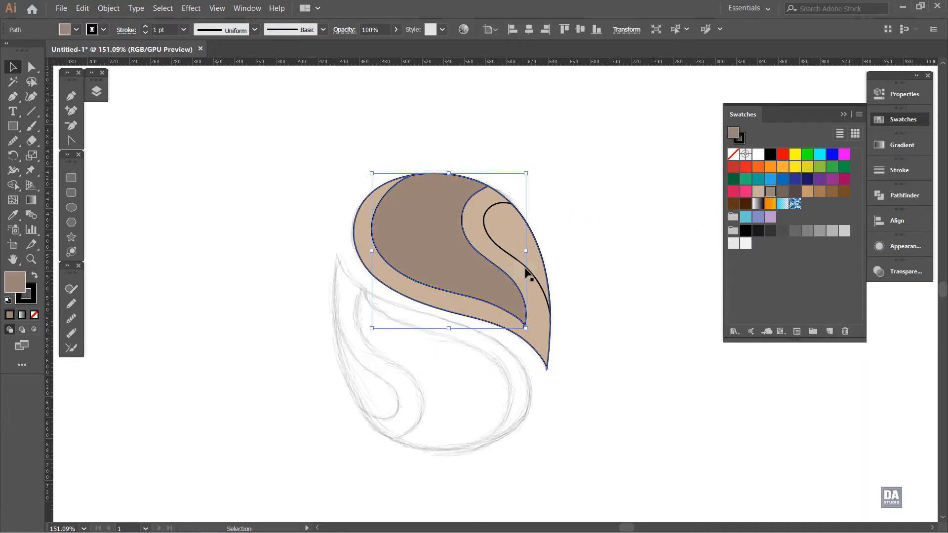
Step: Fill the small teardrop with the darkest grayish-brown swatch, and deselect it
click(532, 272)
click(545, 271)
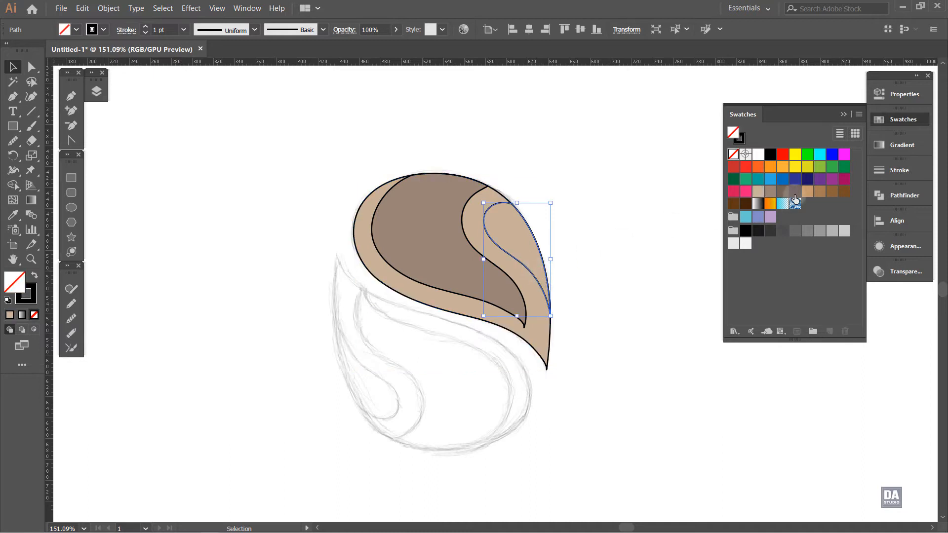
click(794, 192)
click(614, 251)
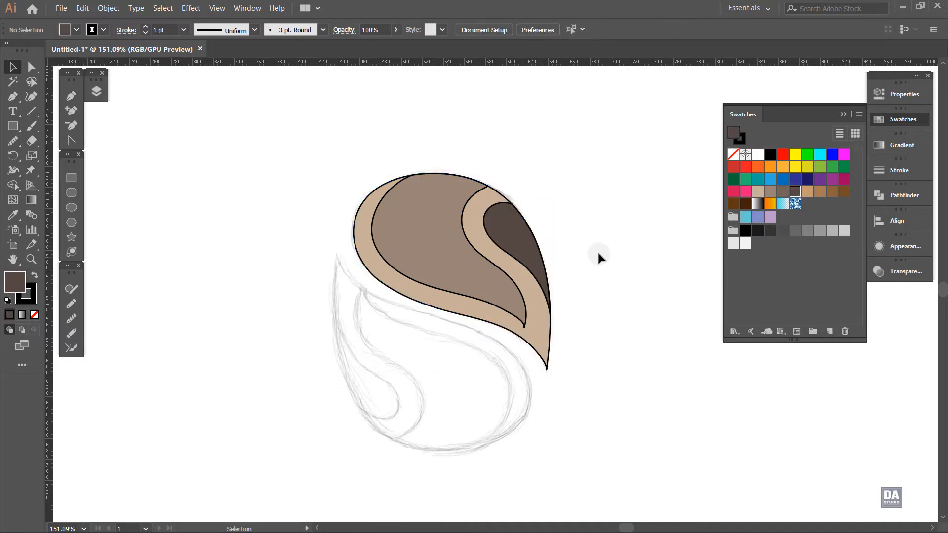
Step: Remove the strokes from all three filled shapes, and duplicate them straight down over the sketch's lower half
drag(595, 157, 378, 360)
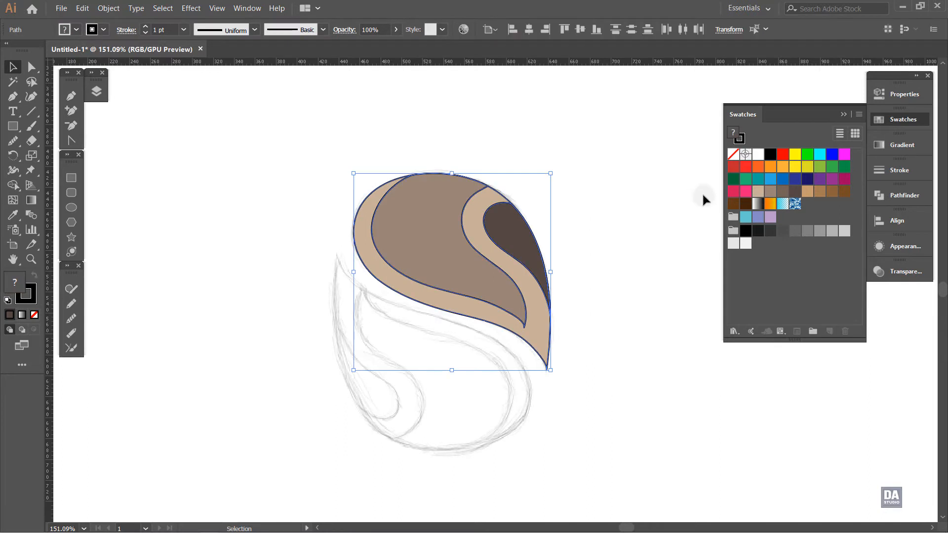
click(732, 154)
drag(470, 262, 478, 335)
Step: Rotate the three duplicated shapes by 180° and place them over the sketch's lower half, leaving a gap to the upper half
click(501, 313)
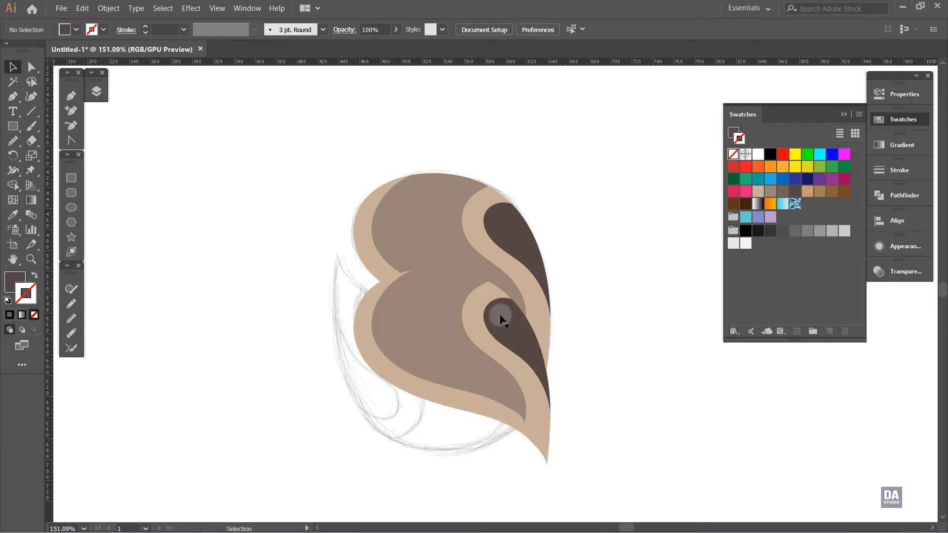
click(472, 366)
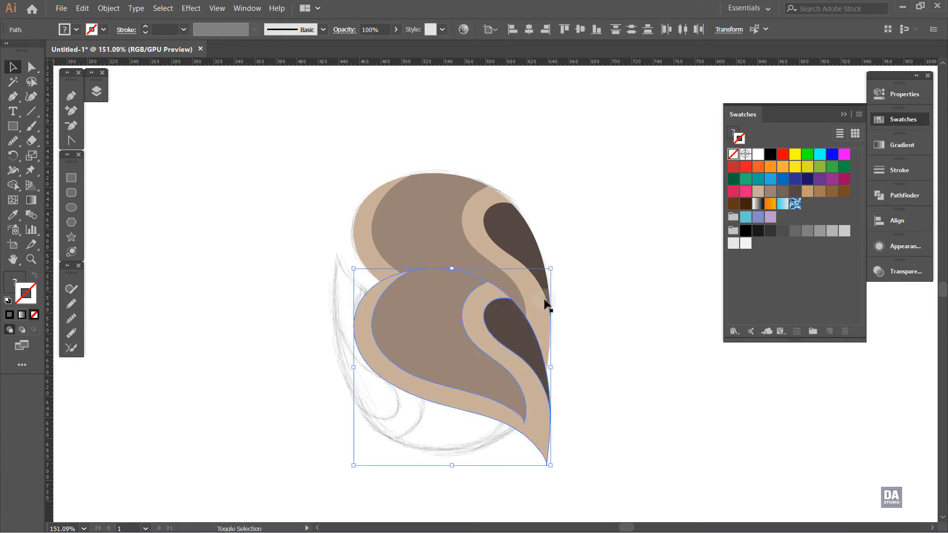
drag(555, 264, 433, 386)
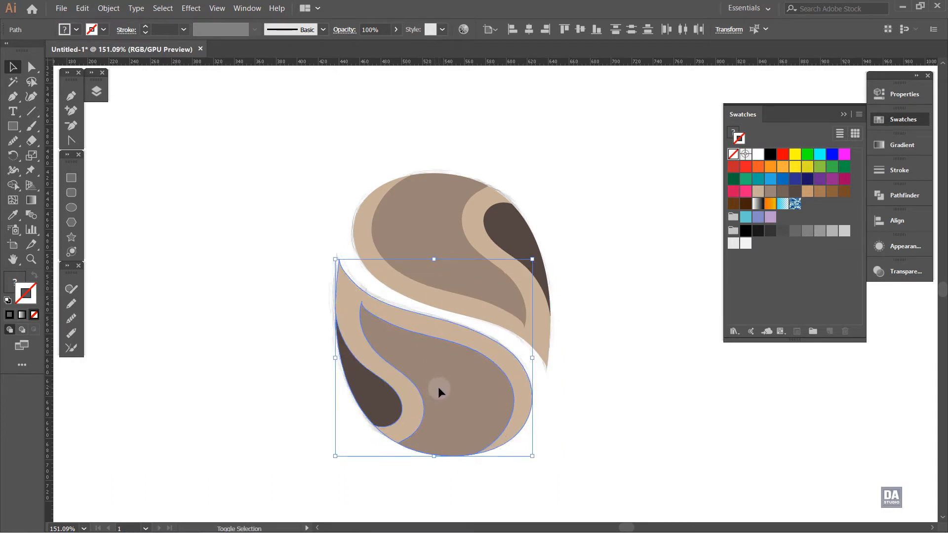
click(570, 316)
key(ctrl+space)
drag(603, 273, 564, 265)
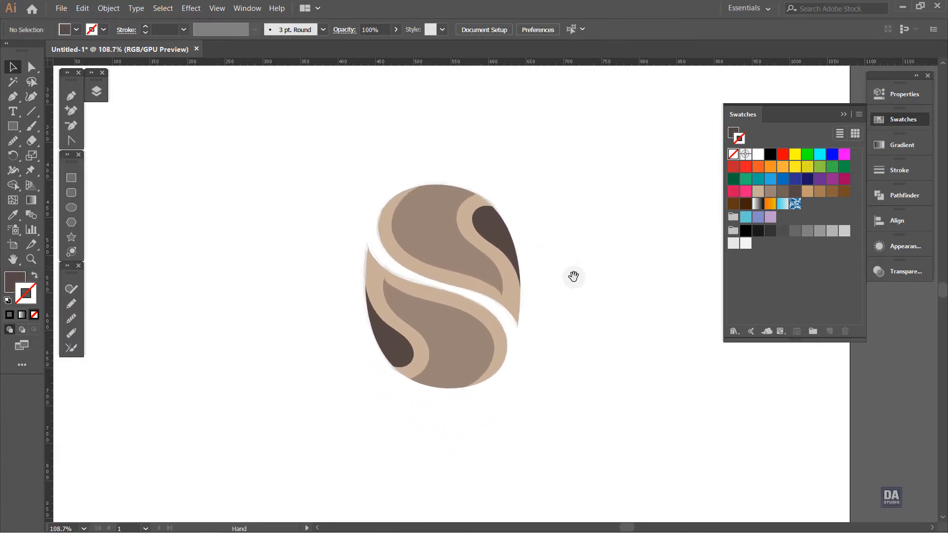
drag(573, 304, 574, 289)
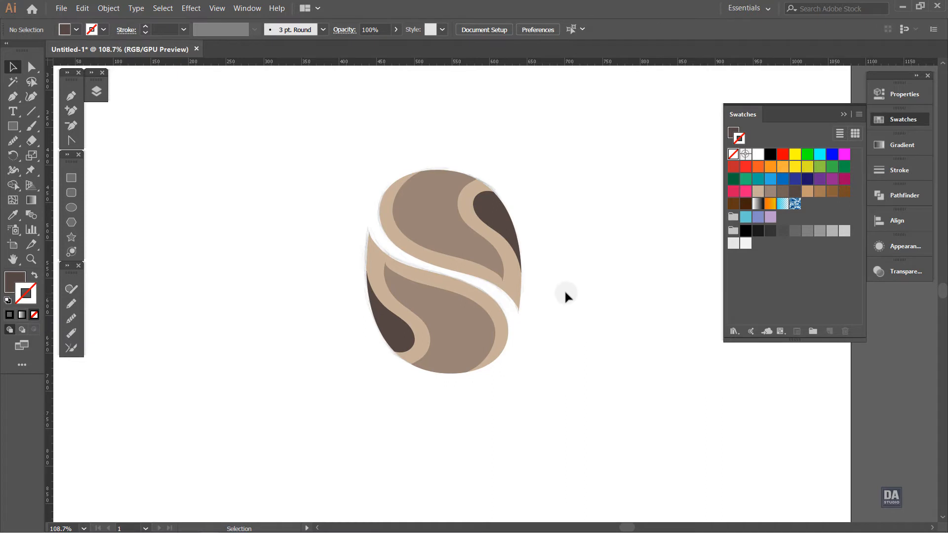
key(ctrl+0)
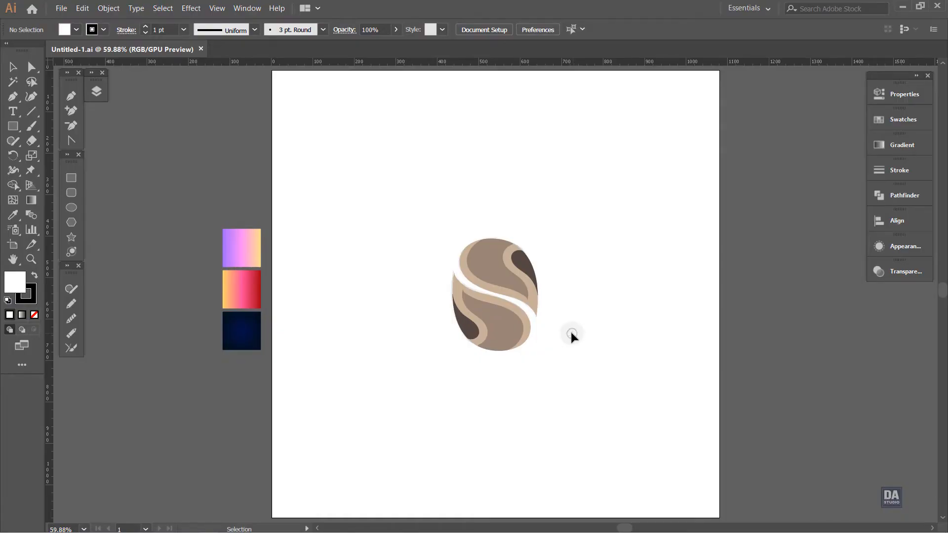
Step: Duplicate the upper half's grayish-brown inner shape horizontally into the empty area beside the logo
drag(535, 287, 550, 298)
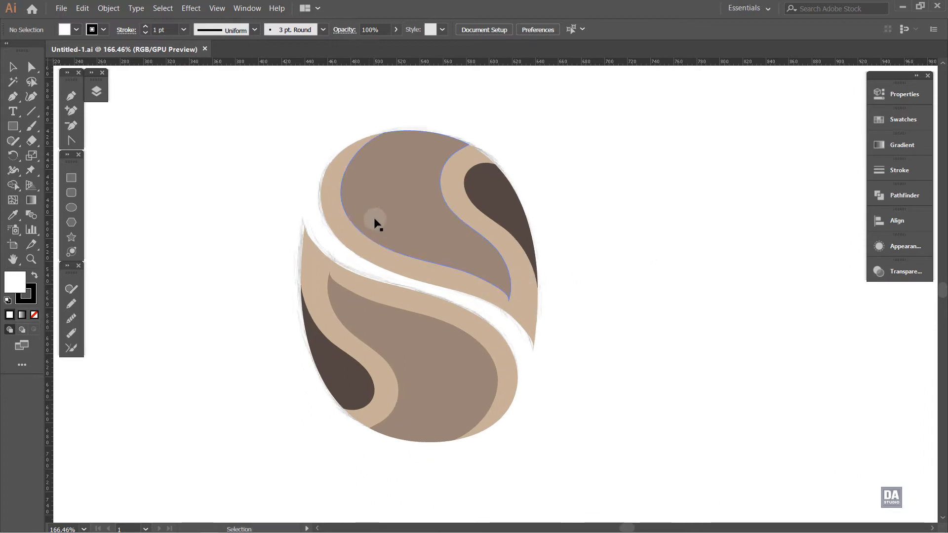
click(439, 234)
drag(415, 228, 612, 218)
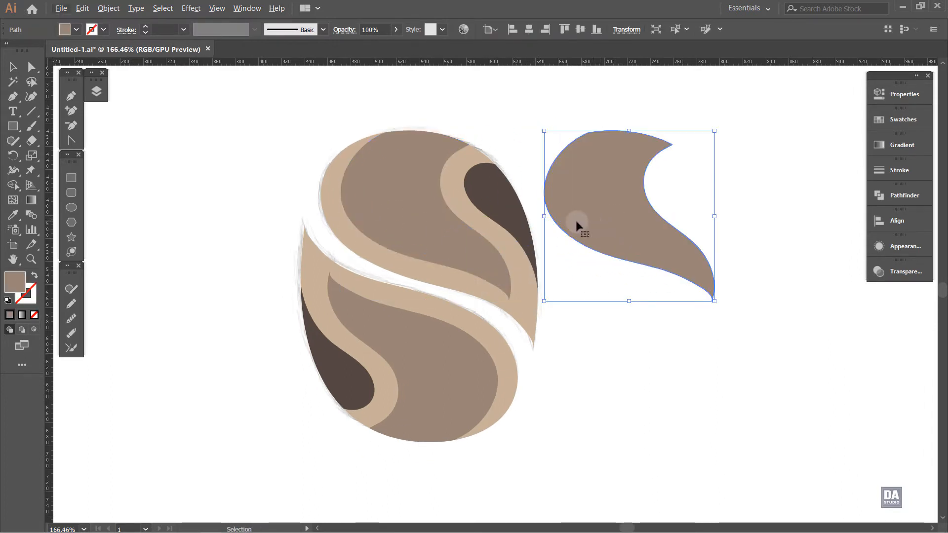
Step: Deselect the copied shape and set up drawing with a black stroke and no fill
click(71, 95)
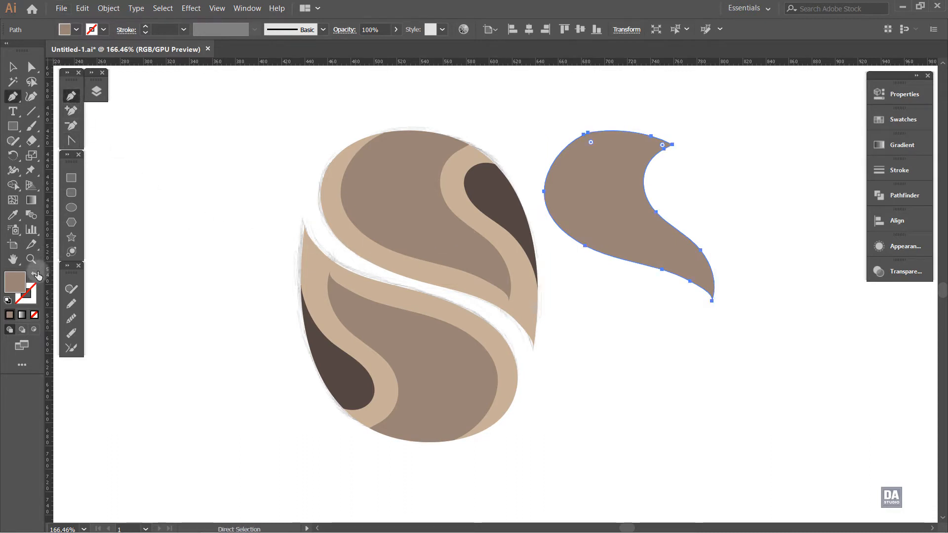
key(ctrl+shift+a)
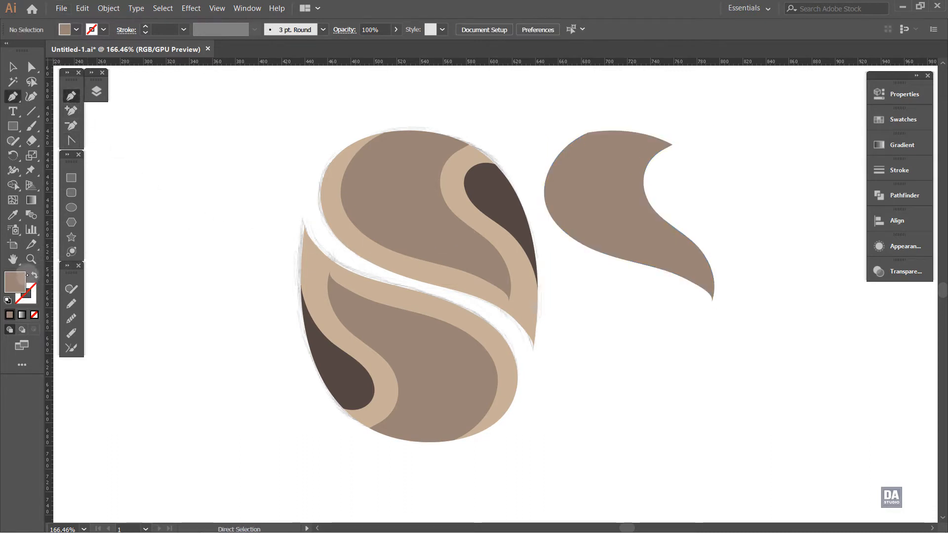
click(34, 276)
click(883, 121)
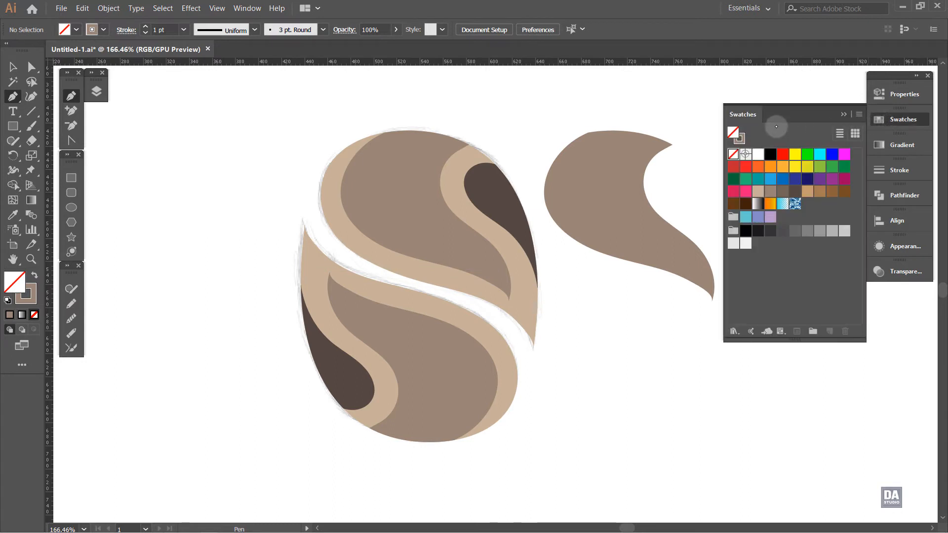
click(770, 155)
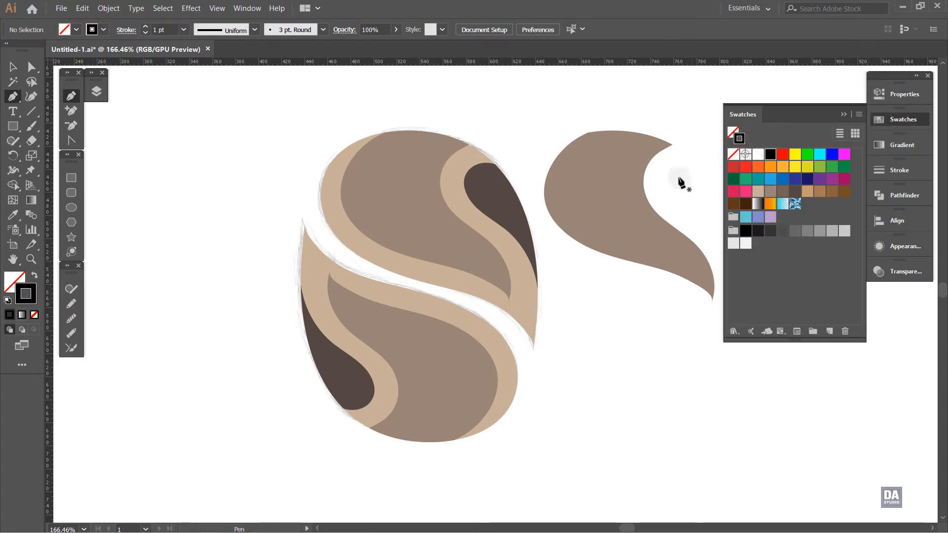
drag(682, 182, 592, 192)
key(v)
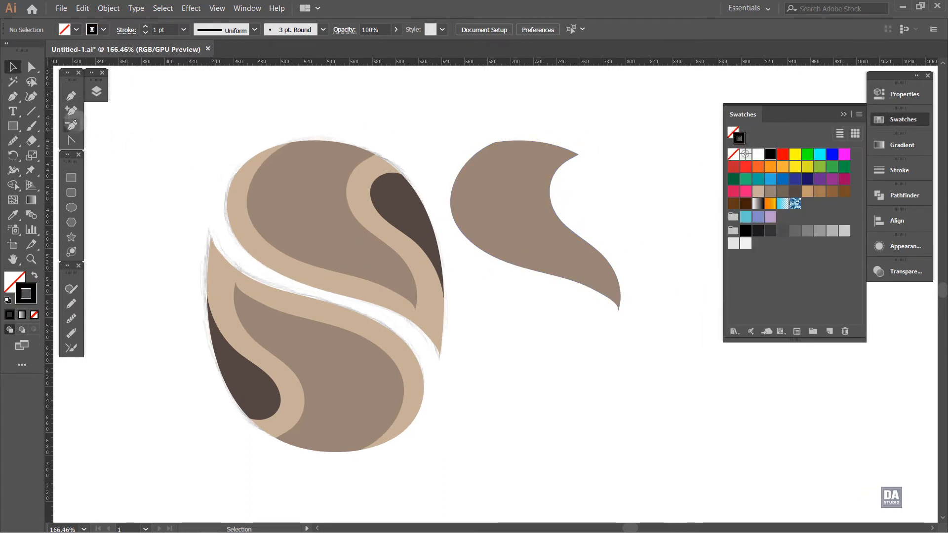
Step: Draw an S-shaped Pen curve through the copied shape from its upper edge to its lower tip, and smooth its middle section
click(71, 96)
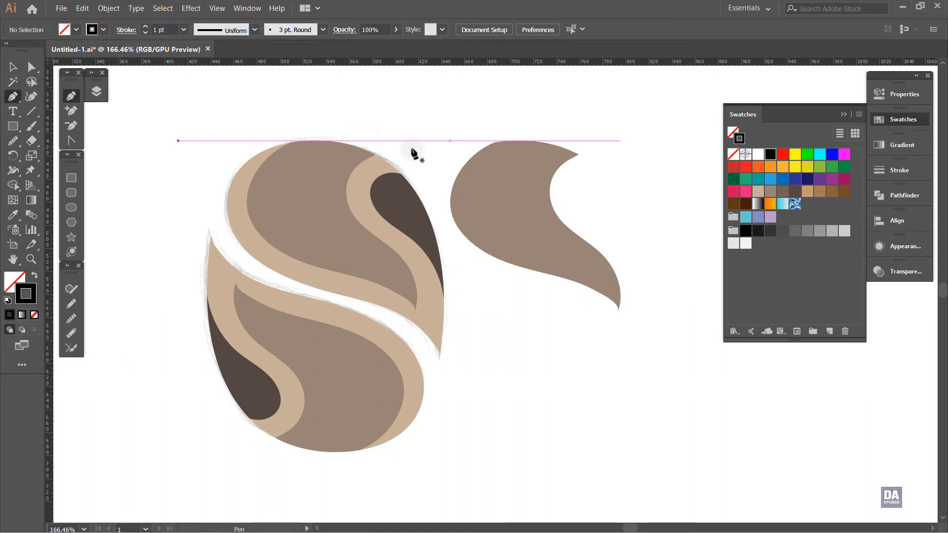
click(542, 141)
drag(521, 217, 557, 249)
key(ctrl)
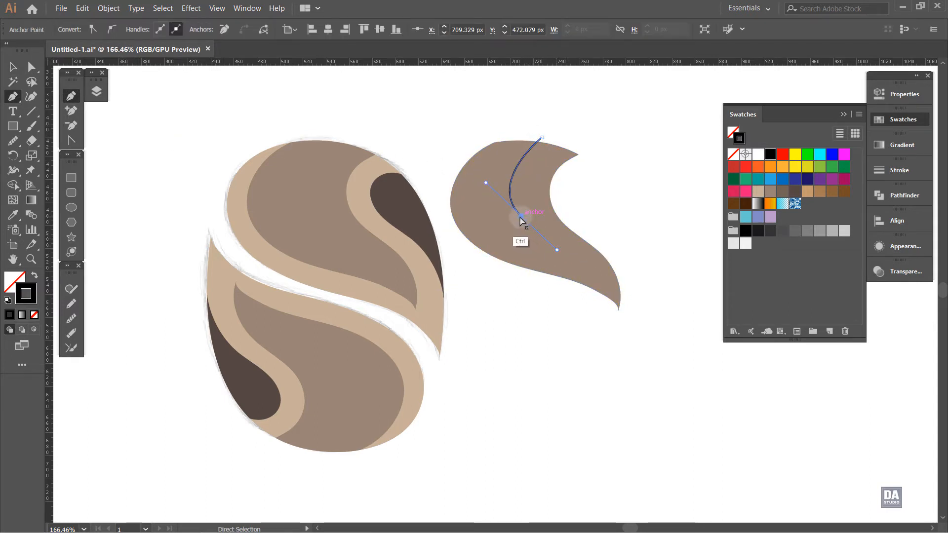
drag(521, 216, 504, 216)
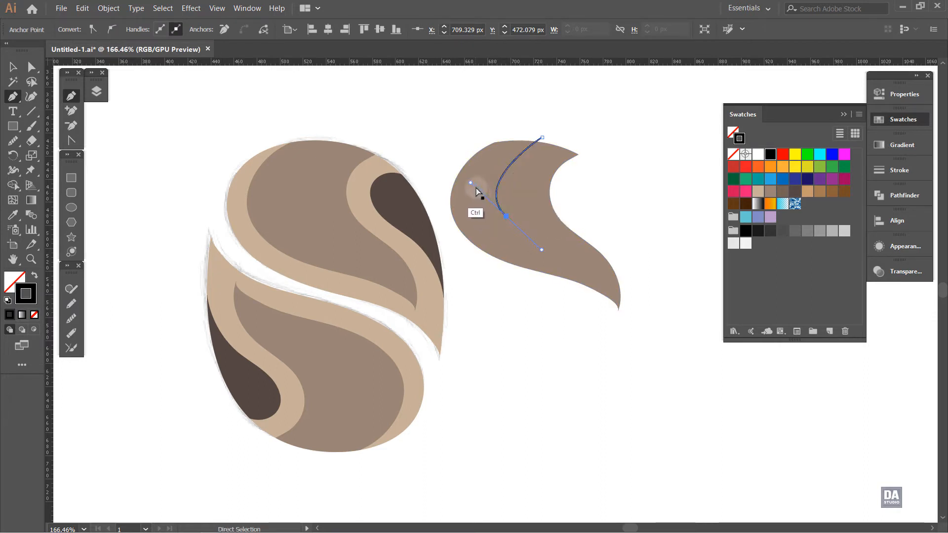
drag(469, 183, 473, 171)
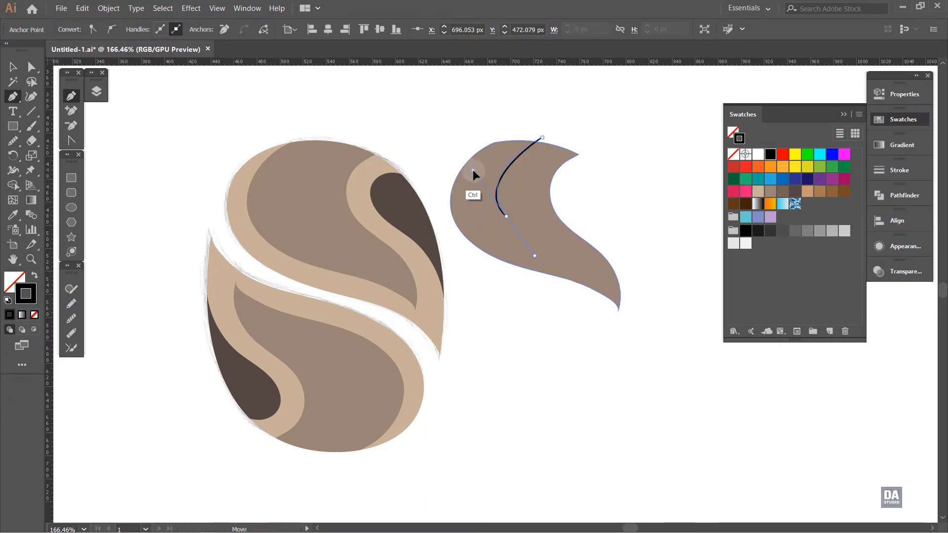
drag(507, 218, 591, 266)
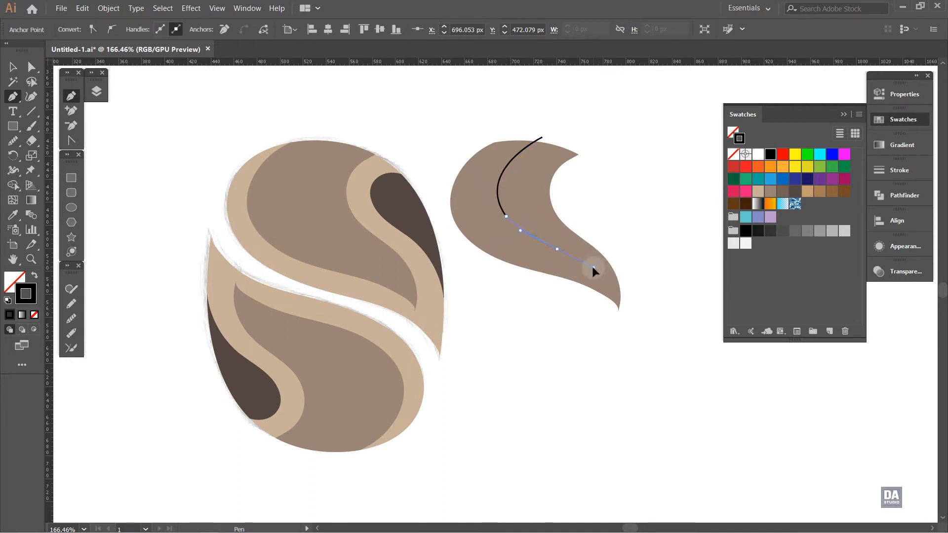
click(557, 248)
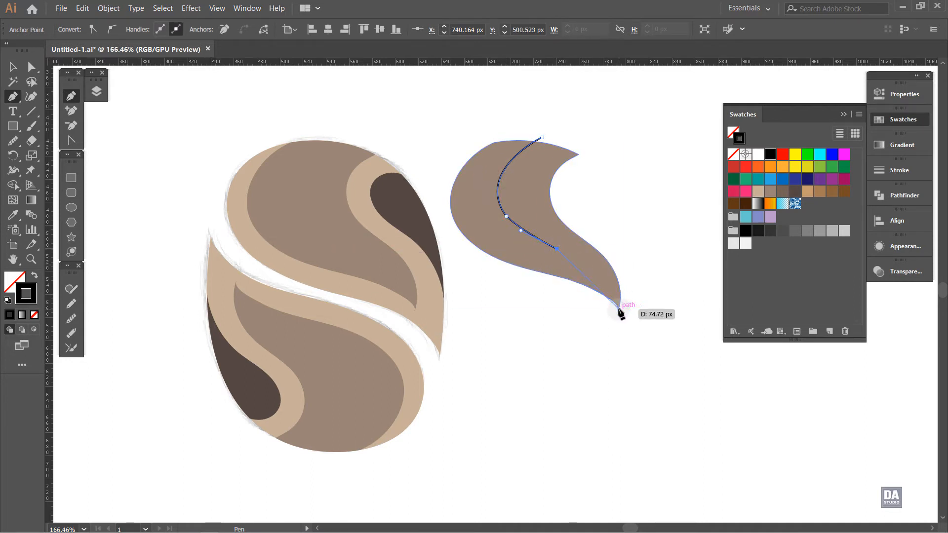
drag(619, 311, 621, 348)
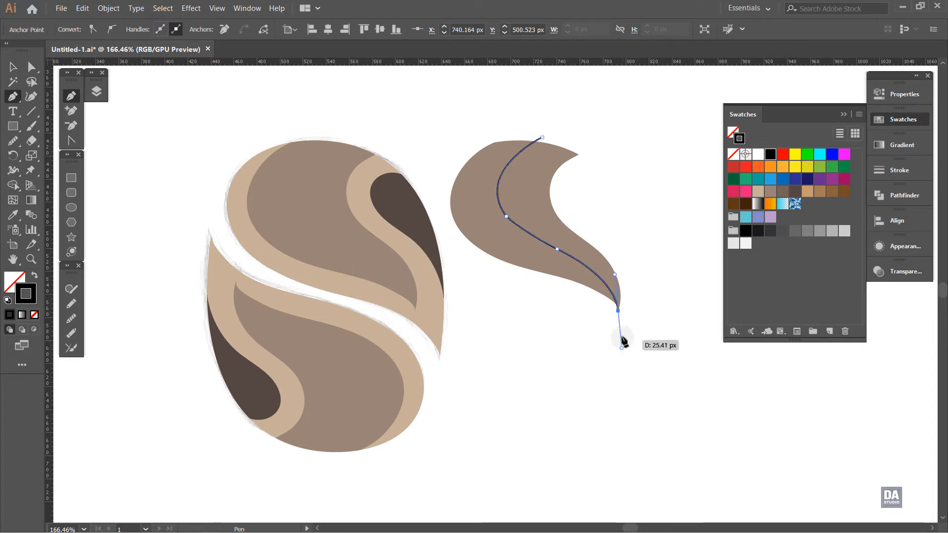
click(71, 318)
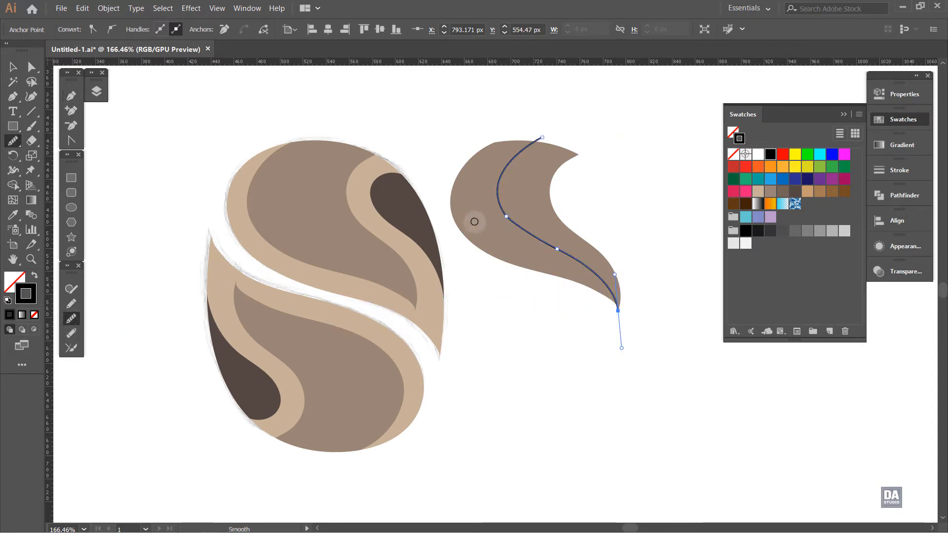
mouse_move(499, 211)
mouse_down()
mouse_move(589, 264)
mouse_move(504, 211)
mouse_move(518, 152)
mouse_move(512, 212)
mouse_move(605, 288)
mouse_move(508, 233)
mouse_move(556, 256)
mouse_up()
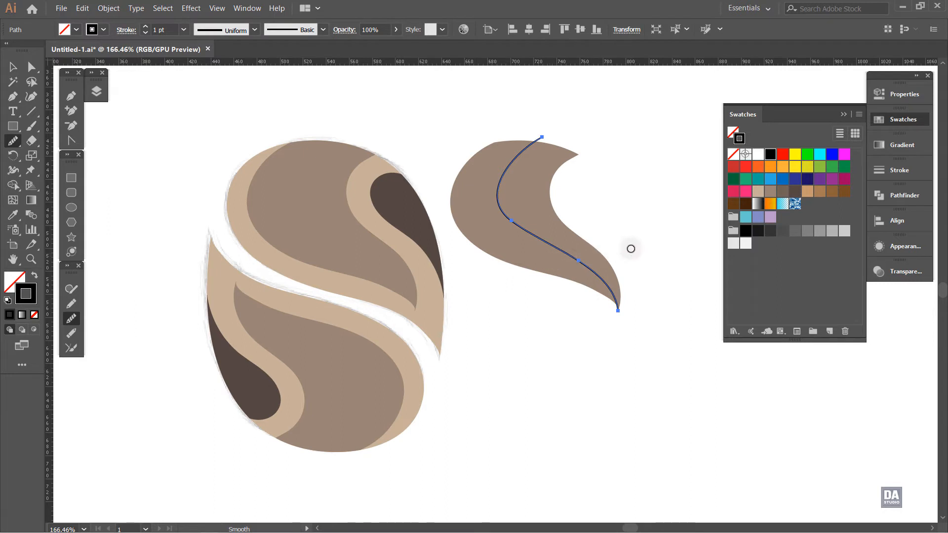
Step: Cut away the copied shape's part on the concave side of the curve with Shape Builder, and delete the leftover curve
key(v)
drag(543, 305, 539, 295)
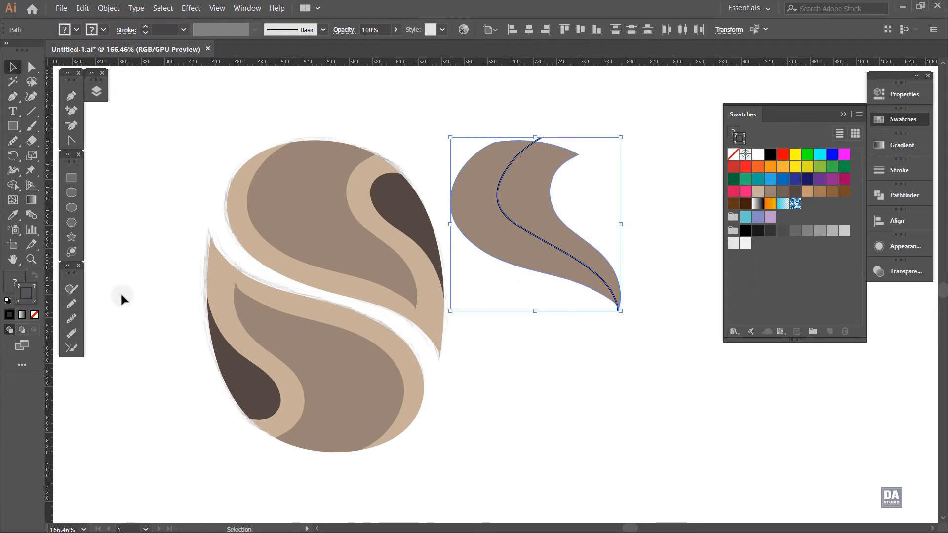
click(13, 185)
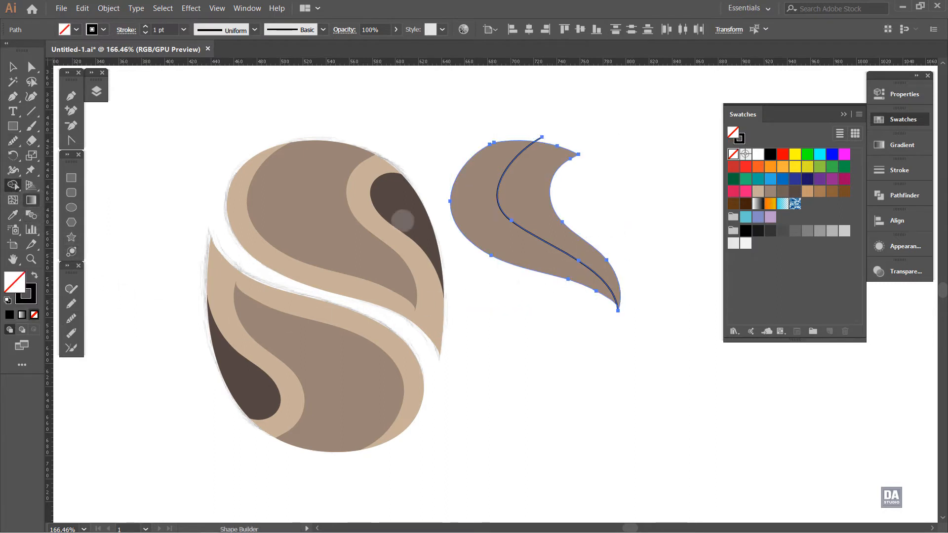
alt+click(555, 203)
key(v)
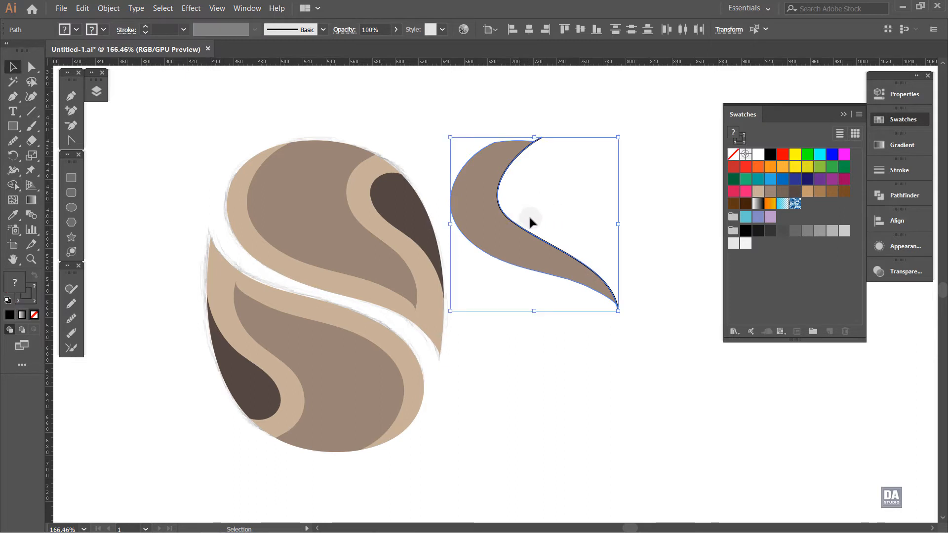
click(496, 228)
click(563, 219)
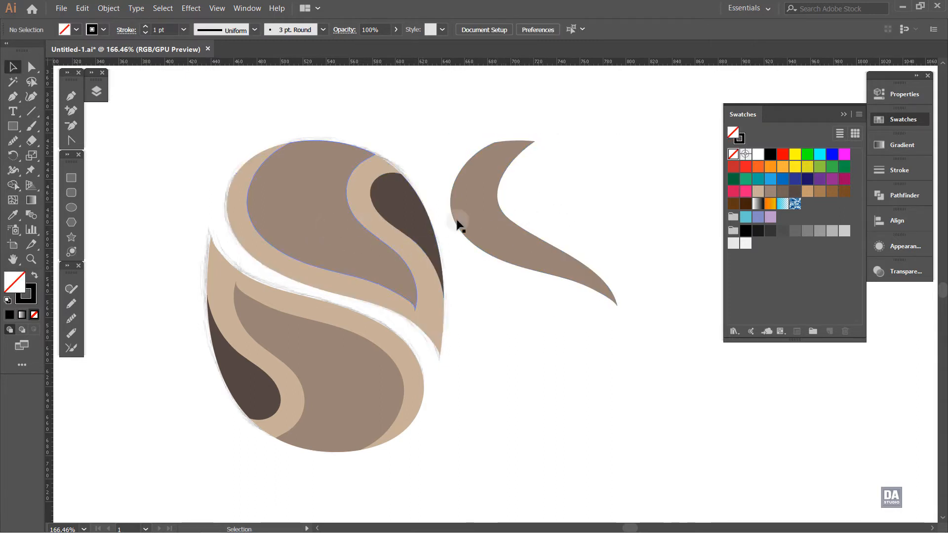
Step: Move the trimmed shape onto the upper half's inner shape, aligned to its outer edge, and delete the original inner shape
drag(501, 226, 296, 233)
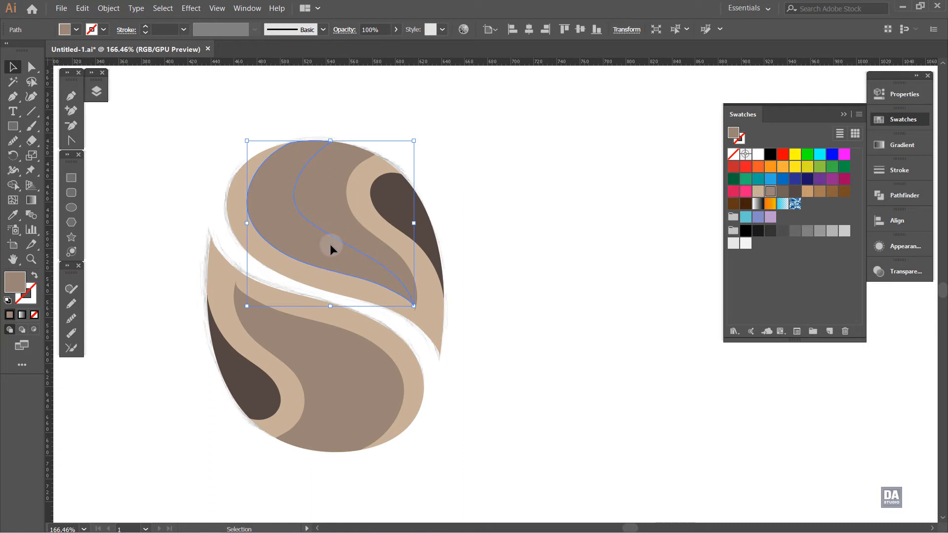
click(328, 198)
key(Delete)
Step: Replace the lower half's inner shape with a duplicate of the trimmed shape, rotated 180° and brought to the front
click(301, 230)
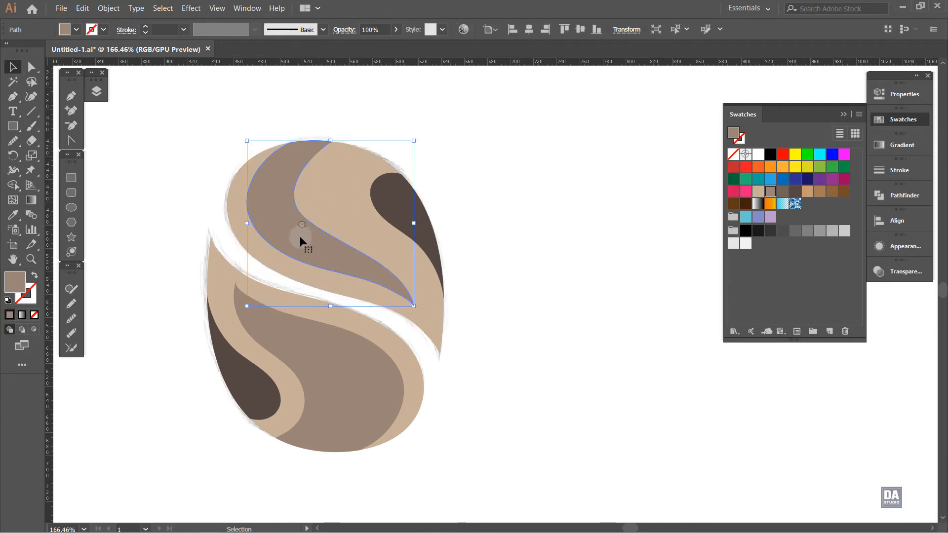
drag(299, 235, 312, 323)
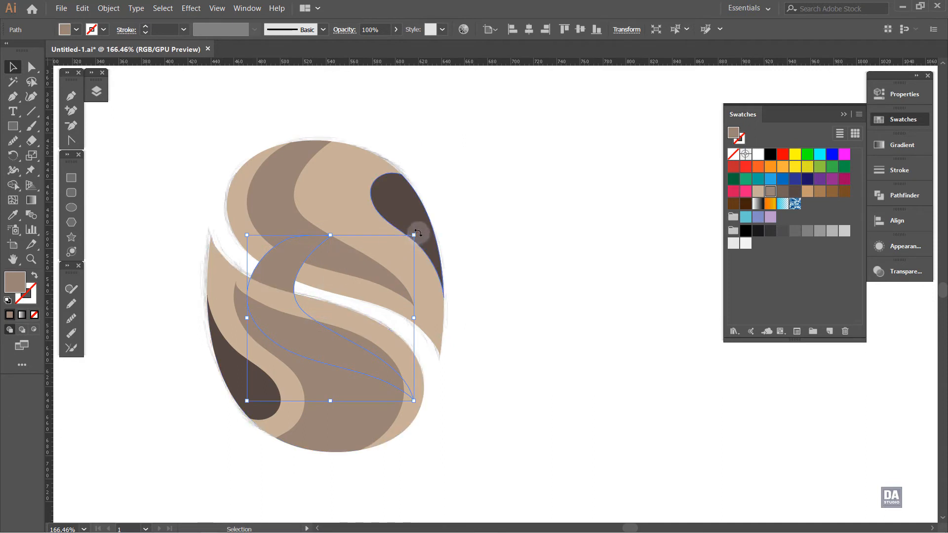
drag(418, 232, 280, 354)
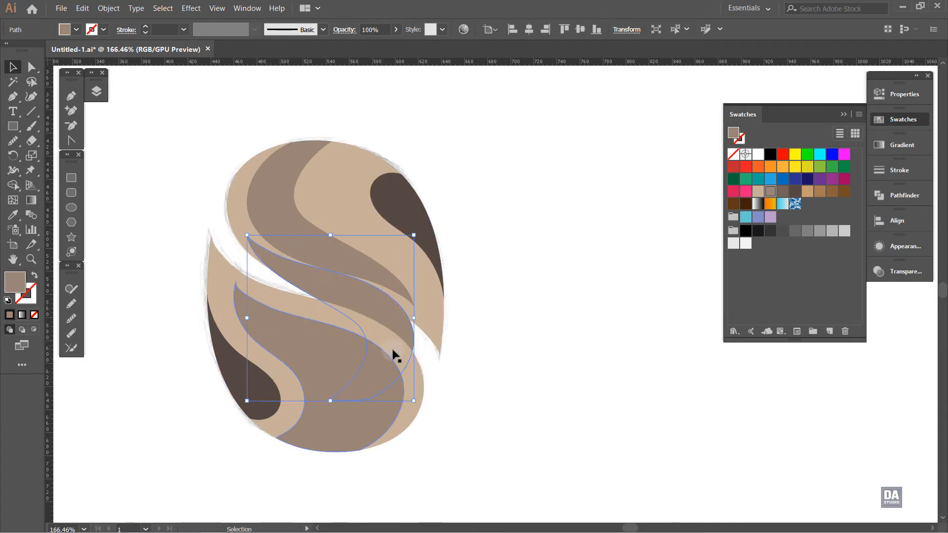
key(ctrl+shift+bracketright)
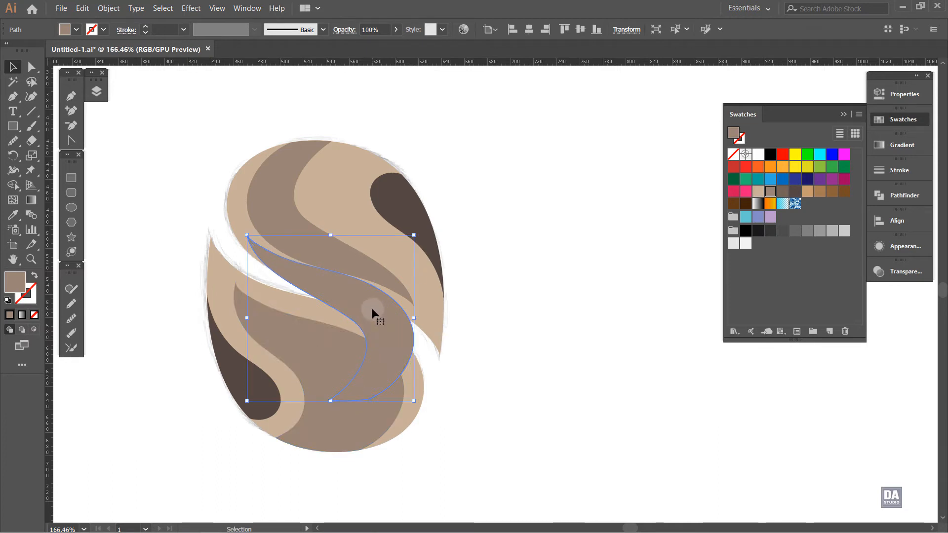
drag(383, 330, 376, 372)
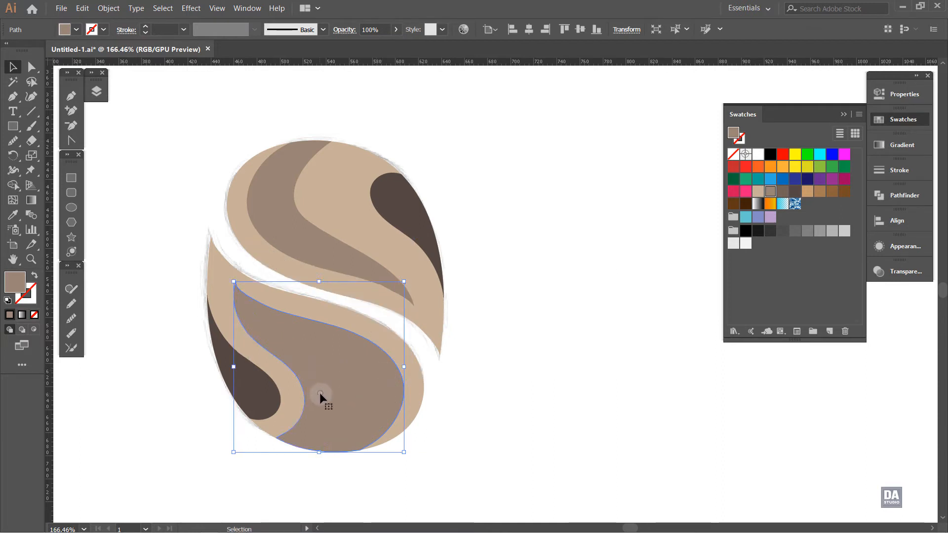
key(Delete)
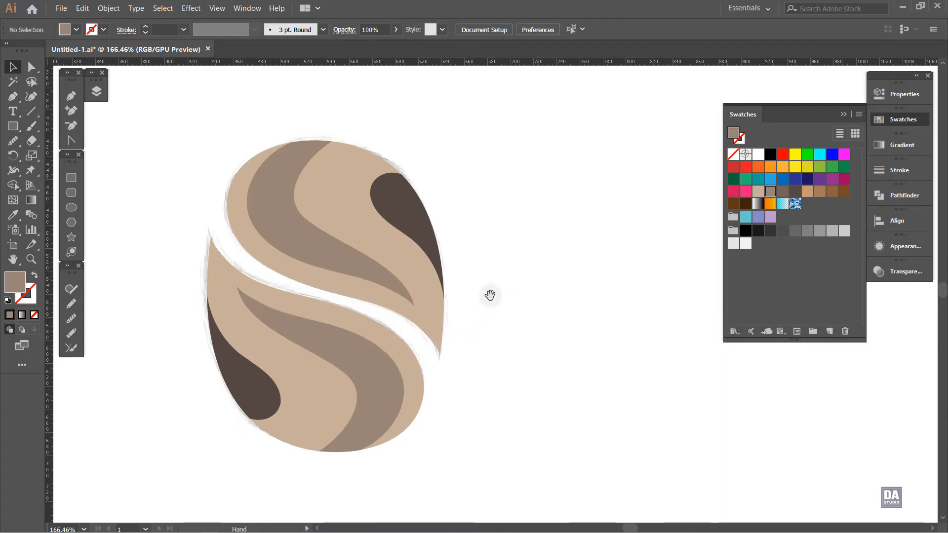
Step: Fill the upper half's light tan outline shape with the purple-pink-yellow gradient sampled from the square beside the logo
drag(490, 294, 464, 233)
click(300, 296)
drag(299, 298, 468, 291)
drag(613, 268, 610, 234)
click(514, 284)
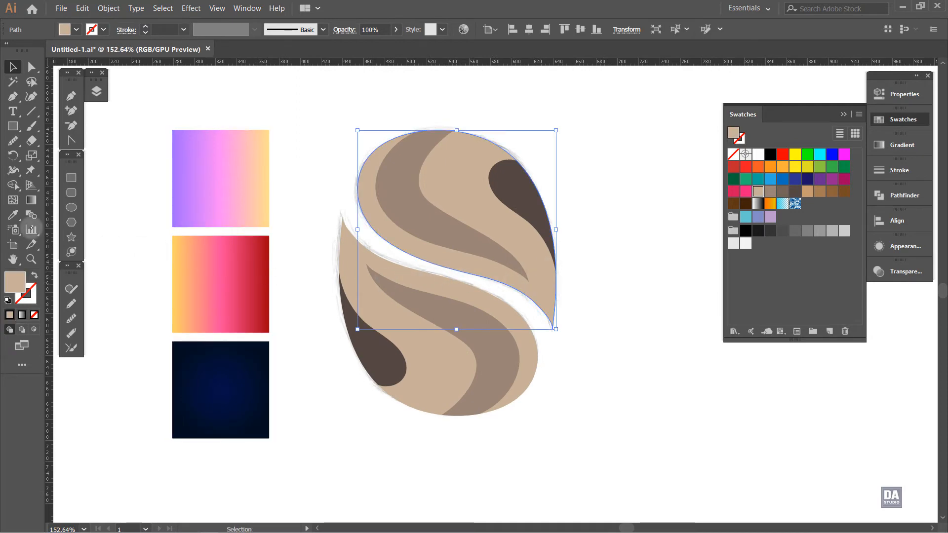
click(12, 215)
click(246, 193)
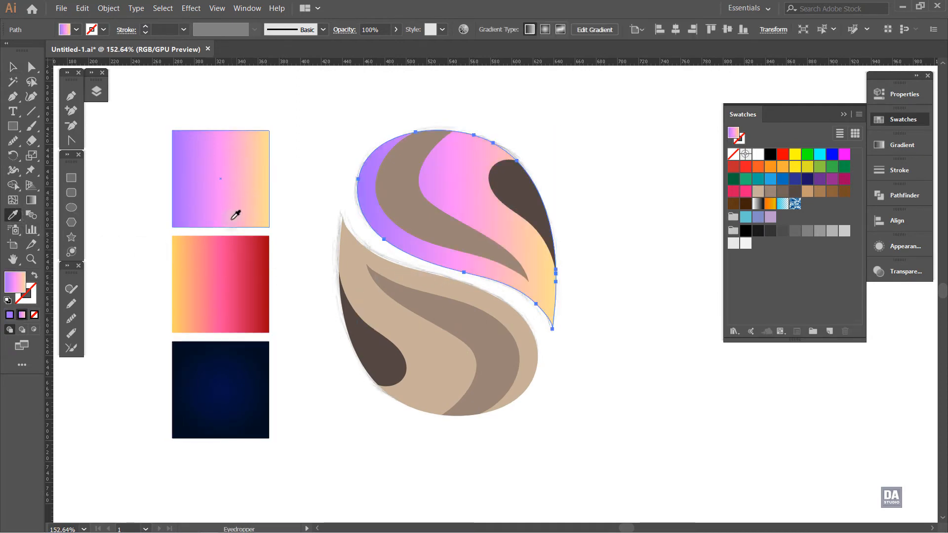
Step: Fill the lower half's light tan outline shape with the yellow-pink-red gradient sampled from the square beside the logo
ctrl+click(355, 280)
click(244, 286)
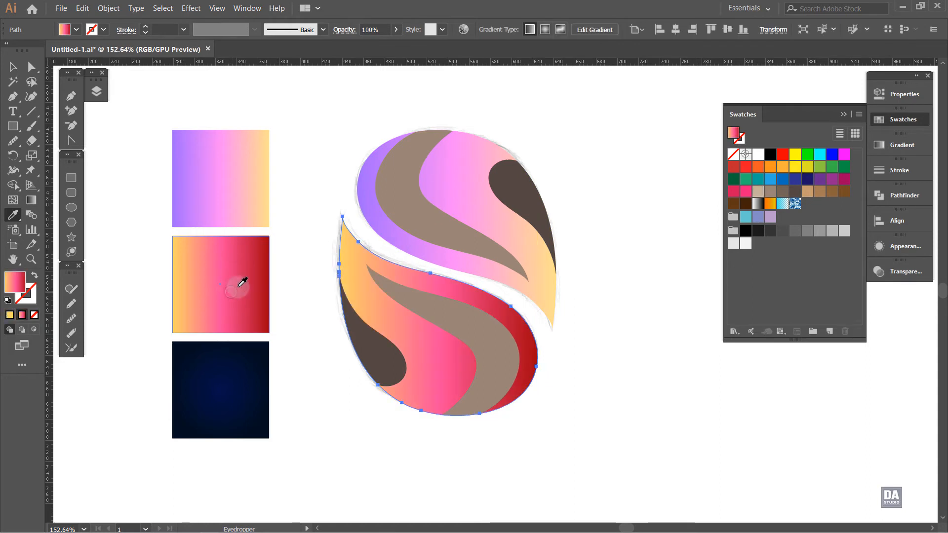
ctrl+click(292, 253)
Step: Fill all four inner shapes of the upper and lower halves with the white-to-black gradient swatch
ctrl+click(433, 231)
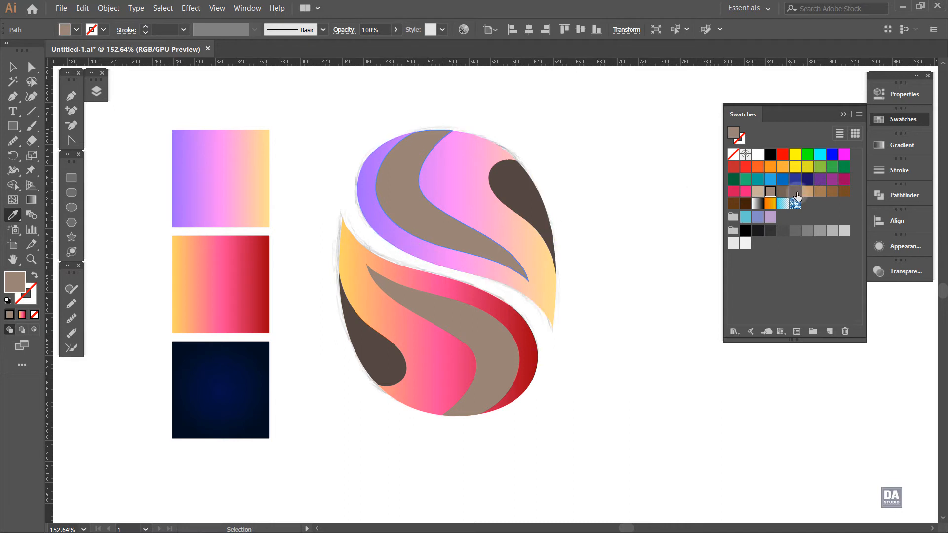
click(758, 203)
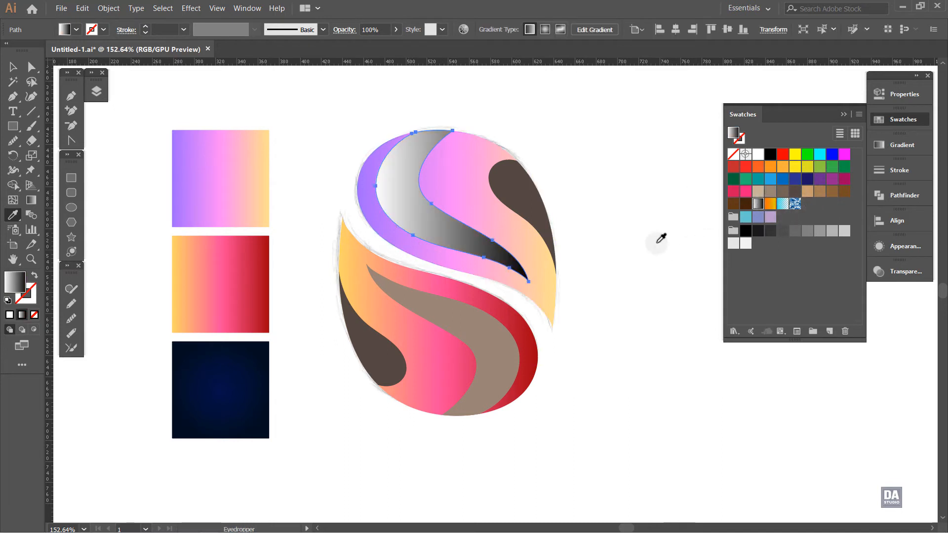
ctrl+click(513, 213)
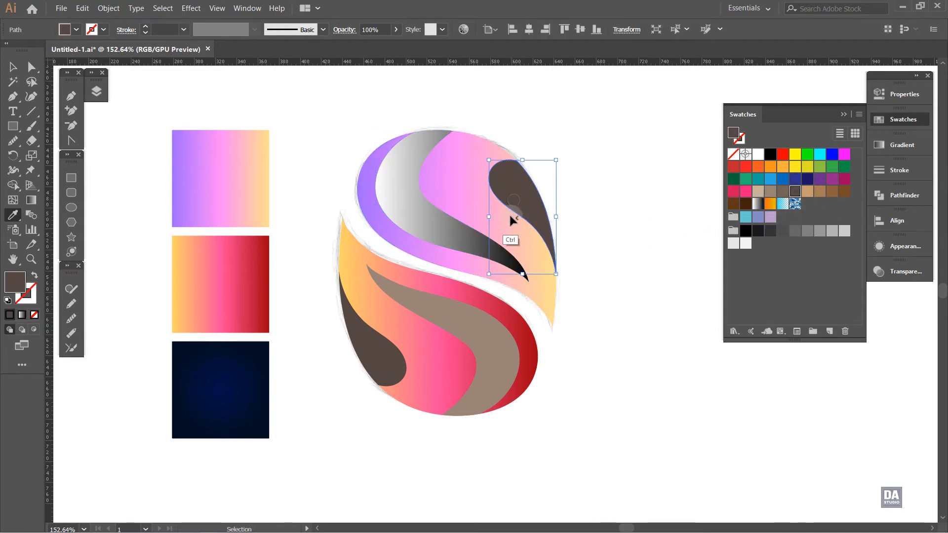
ctrl+shift+click(484, 315)
ctrl+shift+click(384, 343)
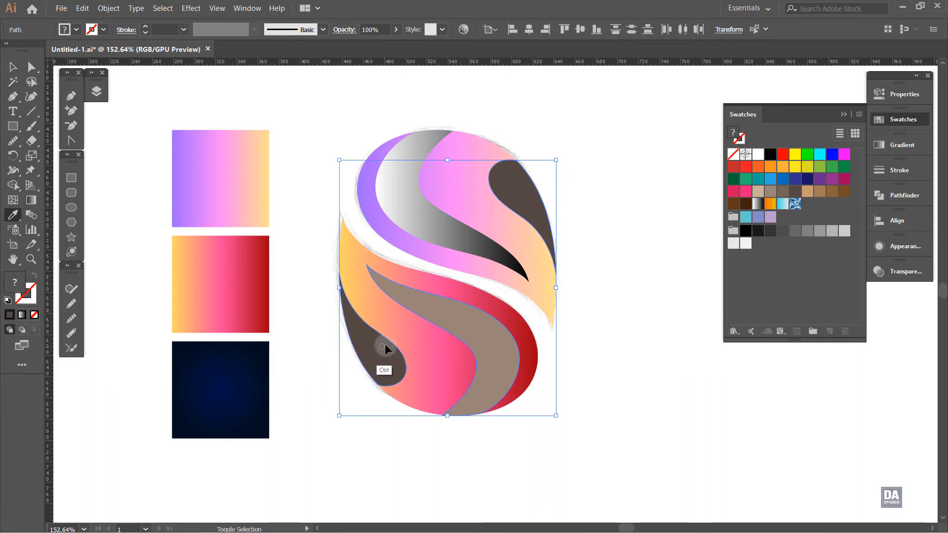
ctrl+shift+click(444, 230)
click(758, 203)
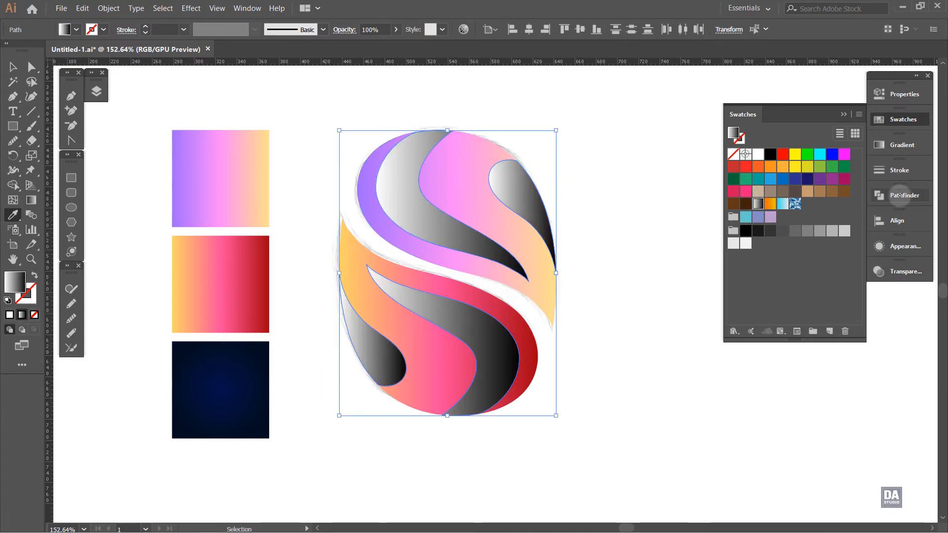
Step: Change the inner shapes' white gradient stop to black with 0% opacity, so the gradient fades from transparent to black
click(902, 149)
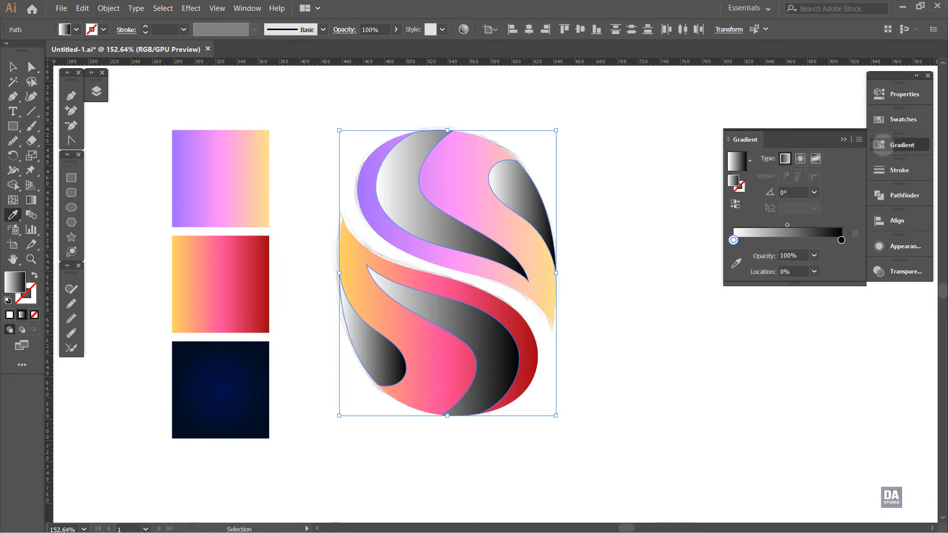
click(733, 241)
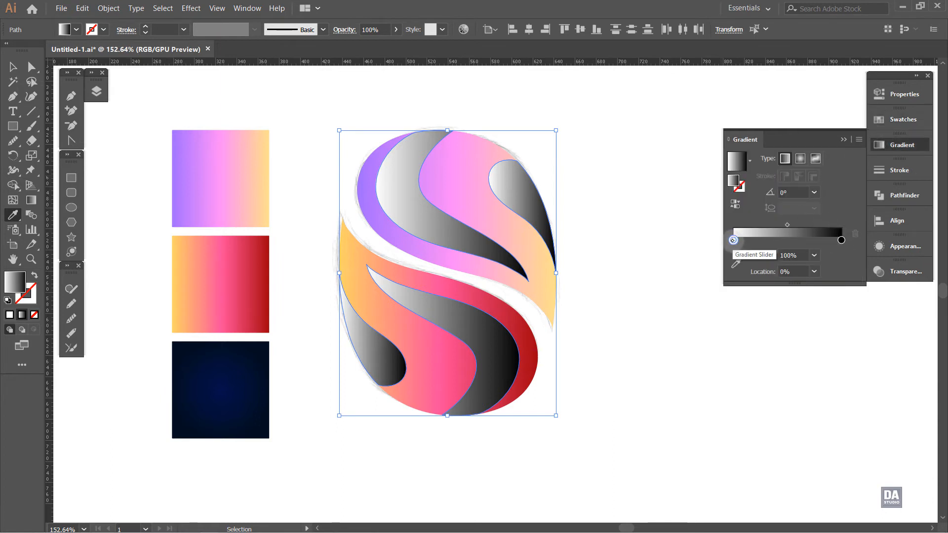
double_click(733, 241)
click(701, 348)
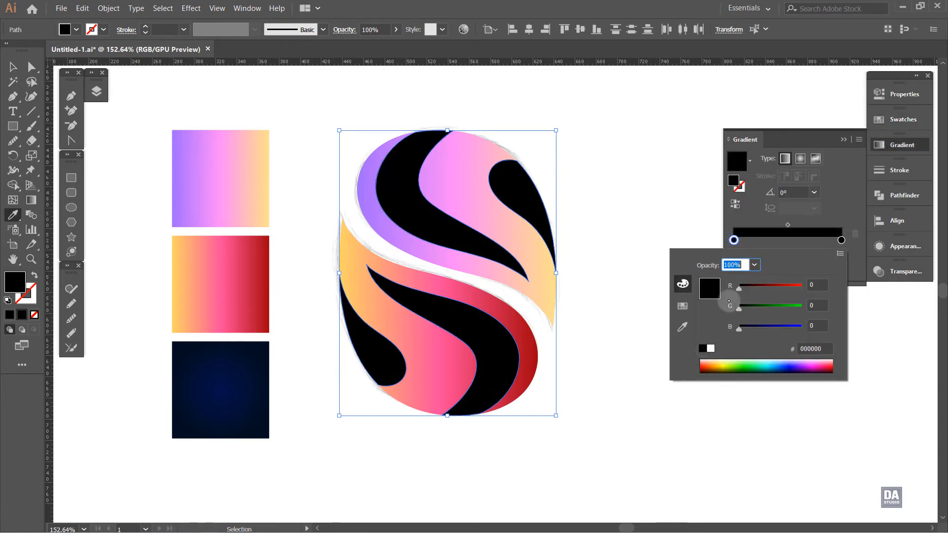
click(810, 245)
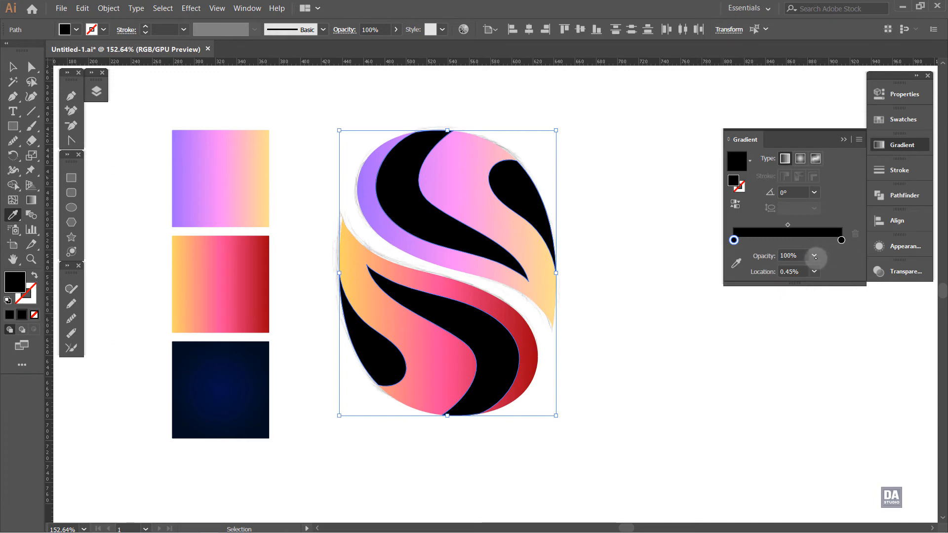
click(815, 257)
click(825, 269)
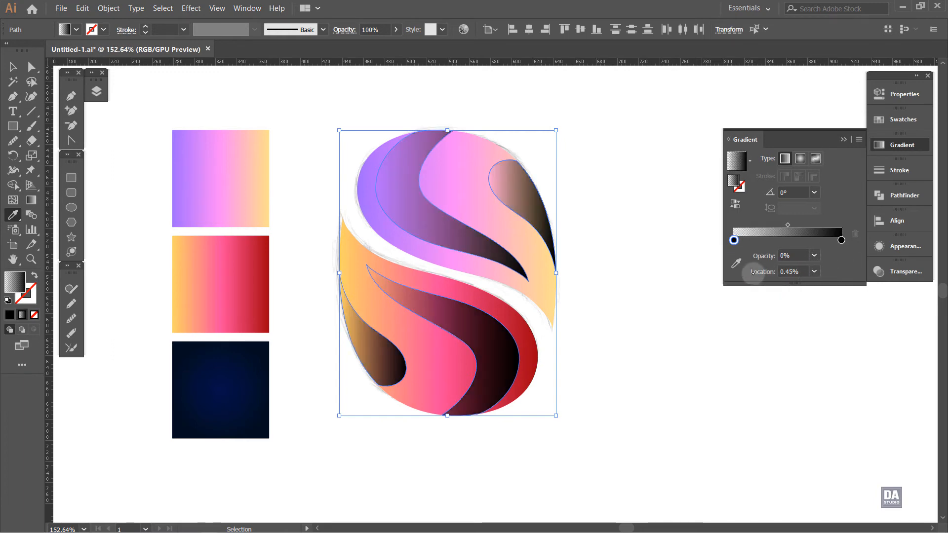
ctrl+click(574, 259)
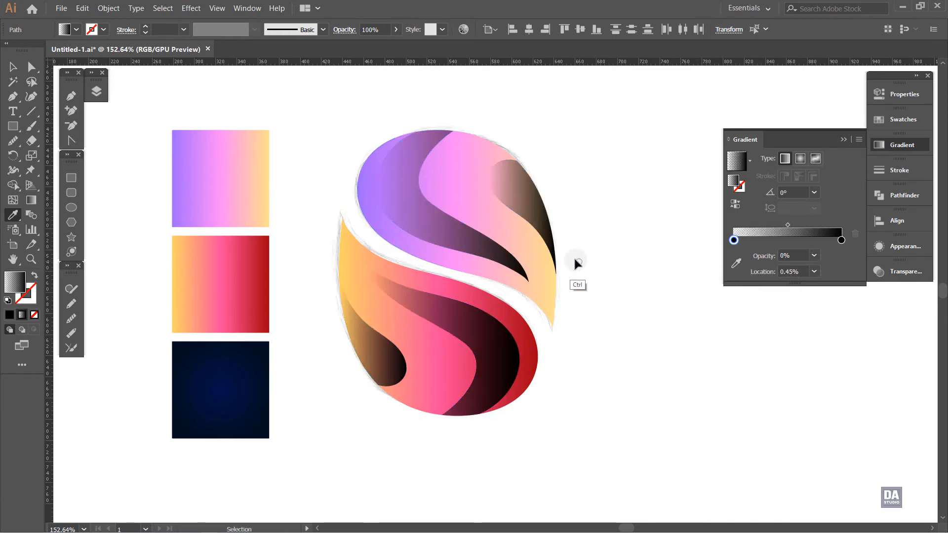
Step: Redirect the gradients of the upper half's two inner shapes to fade from dark upper left to transparent lower right, the teardrop at about 151°
ctrl+click(481, 247)
key(g)
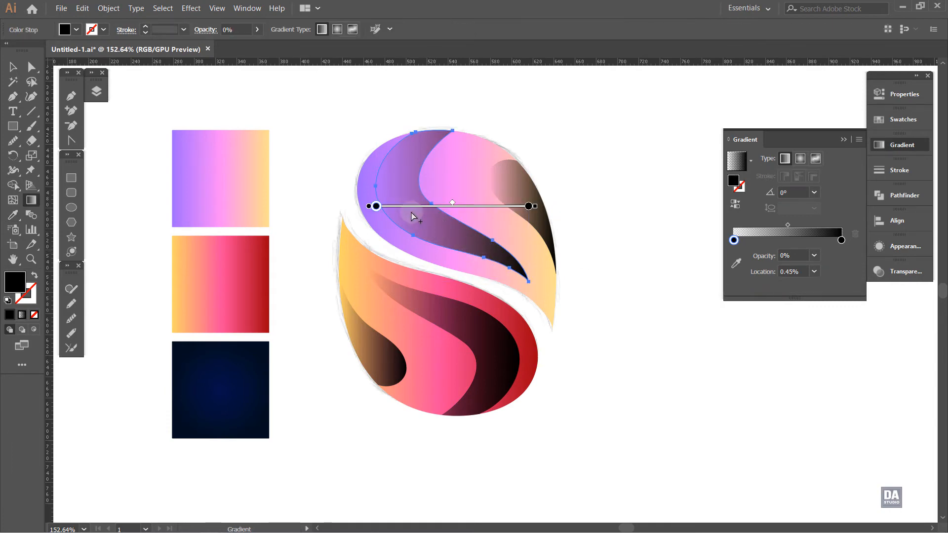
drag(371, 134, 314, 128)
key(g)
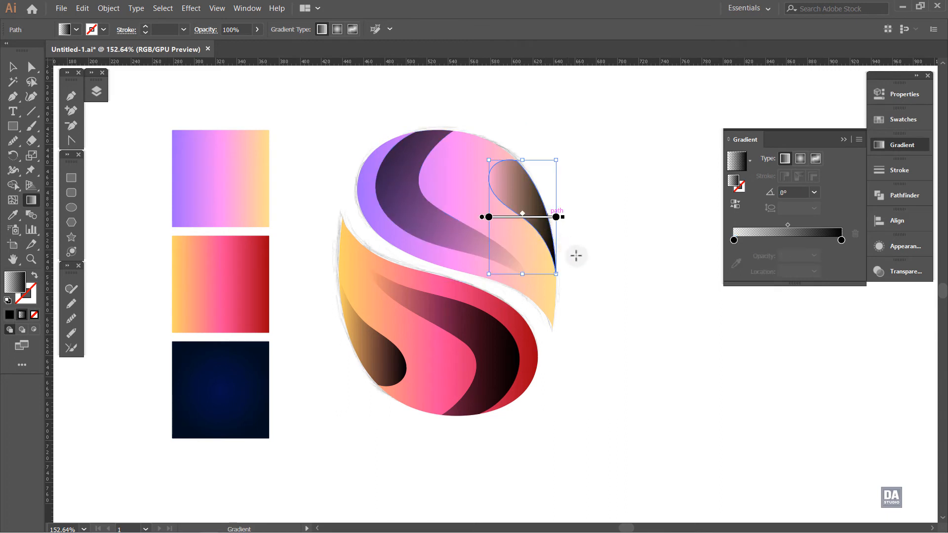
drag(592, 275, 420, 181)
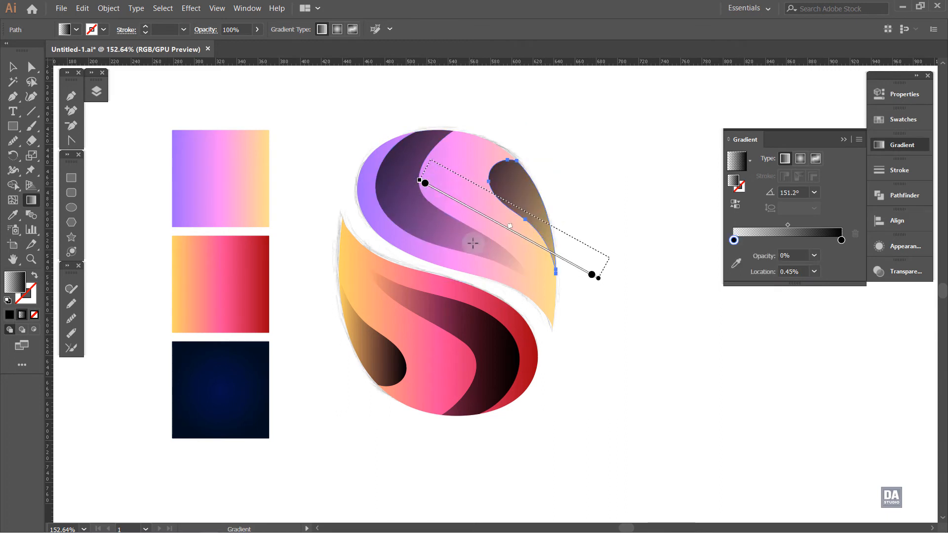
Step: Redirect the gradients of the lower half's inner shapes to darken toward the lower right, the curved shape at about -51° and the teardrop at about -37.5°
click(482, 320)
drag(358, 255, 516, 449)
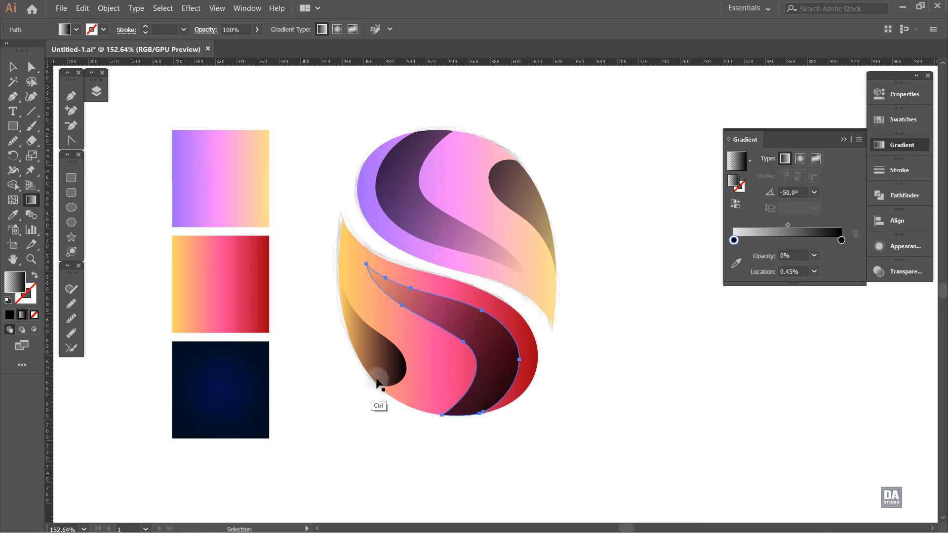
ctrl+click(379, 366)
mouse_move(414, 386)
mouse_down()
mouse_move(290, 311)
mouse_move(402, 377)
mouse_move(489, 375)
mouse_move(433, 373)
mouse_up()
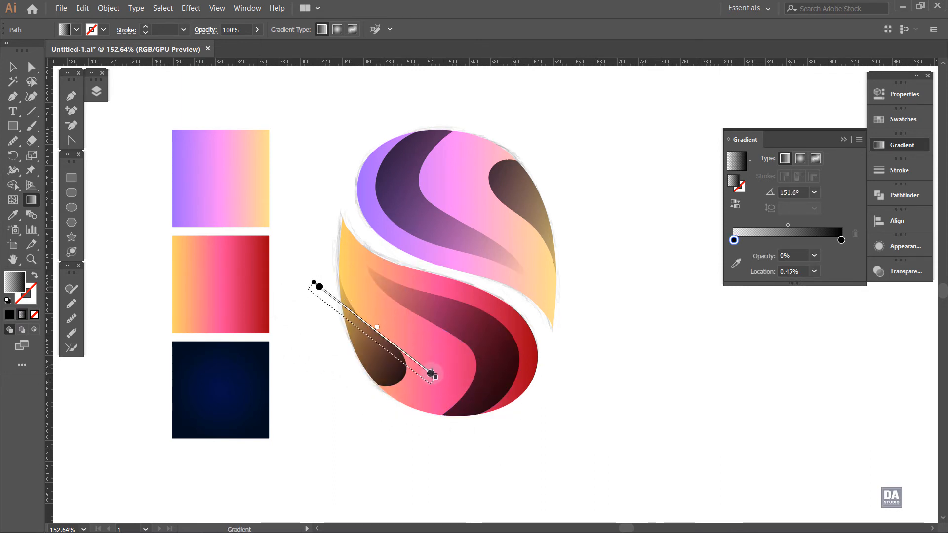
Step: Select all four inner gradient shapes and set their blending mode to Overlay
key(v)
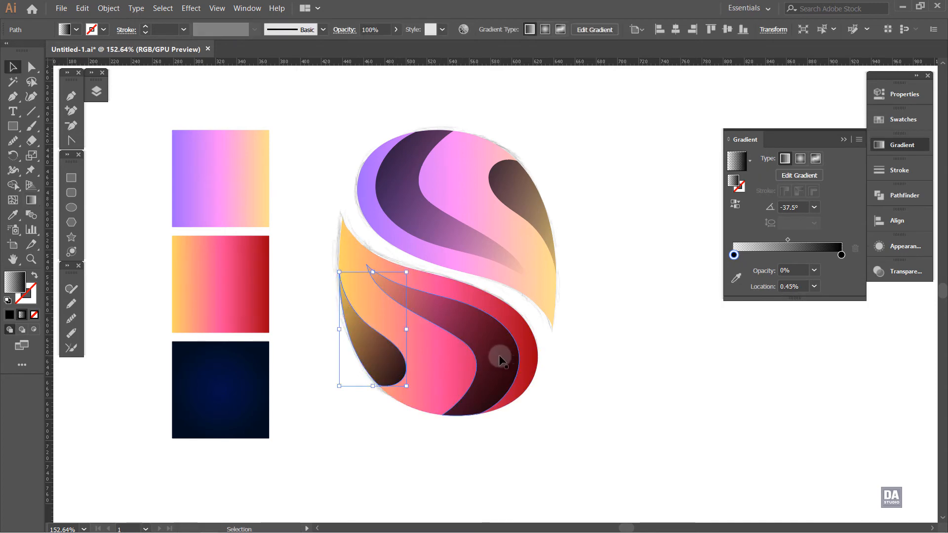
shift+click(501, 354)
shift+click(451, 232)
shift+click(518, 219)
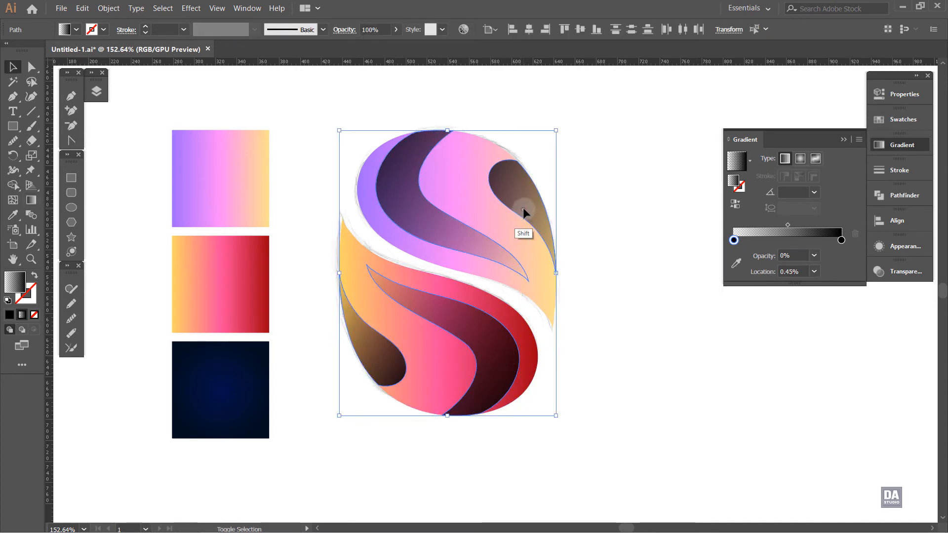
click(904, 247)
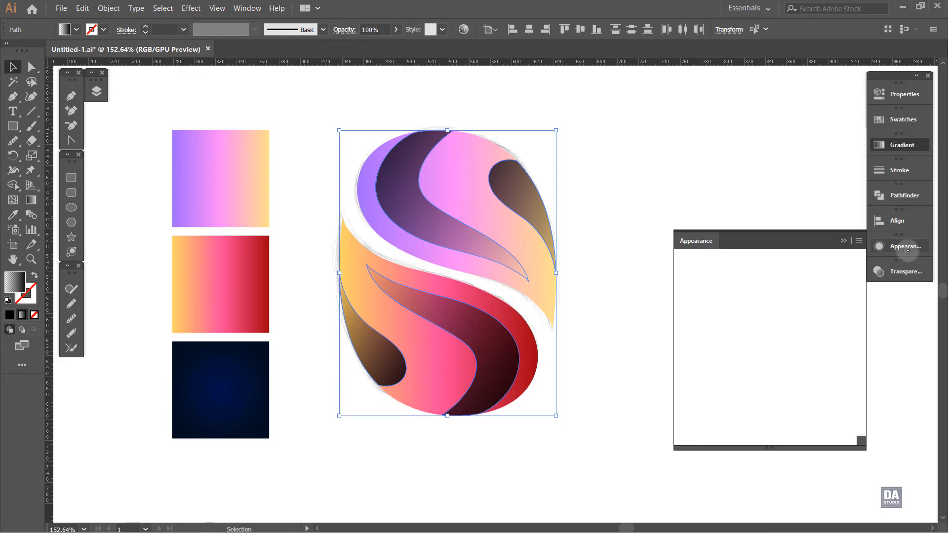
click(905, 271)
click(774, 289)
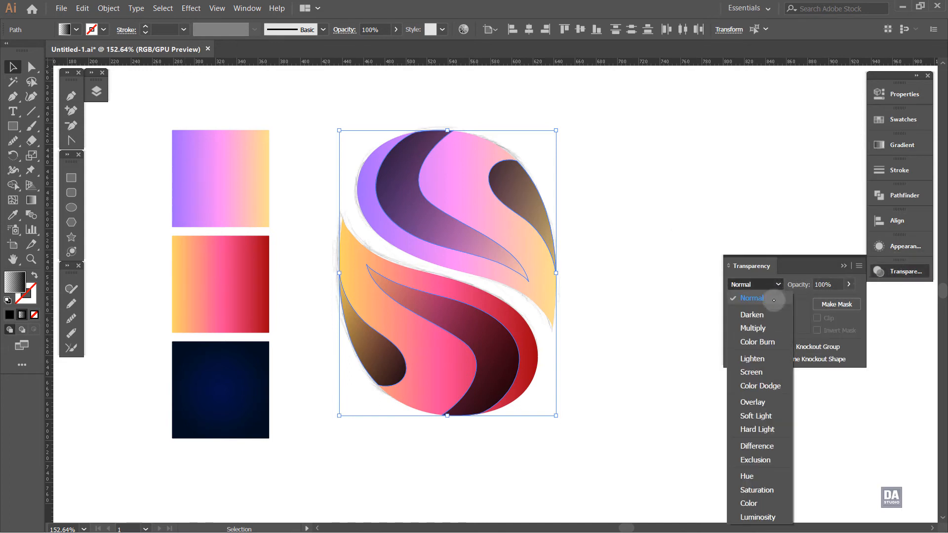
click(760, 400)
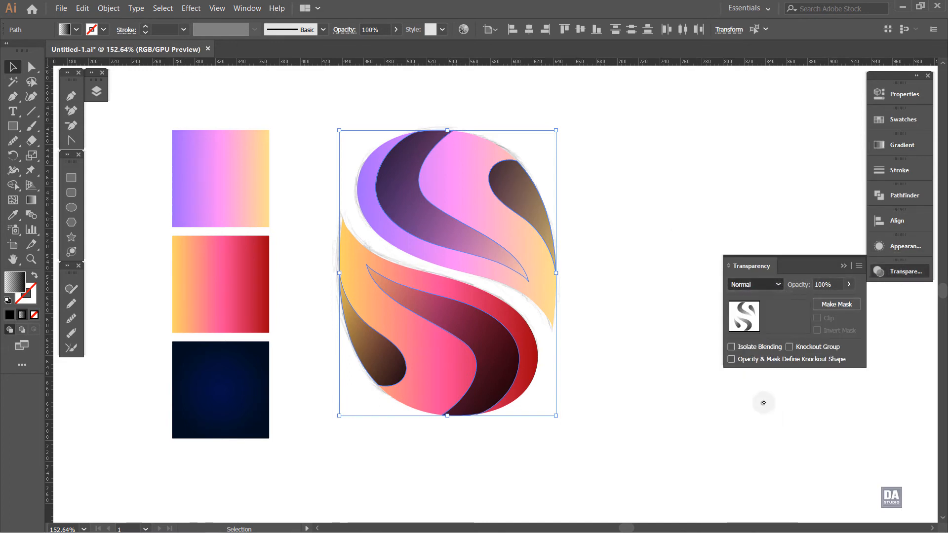
Step: Set the opacity of the four inner shapes to 50% and deselect them
click(848, 284)
key(a)
drag(848, 299, 823, 300)
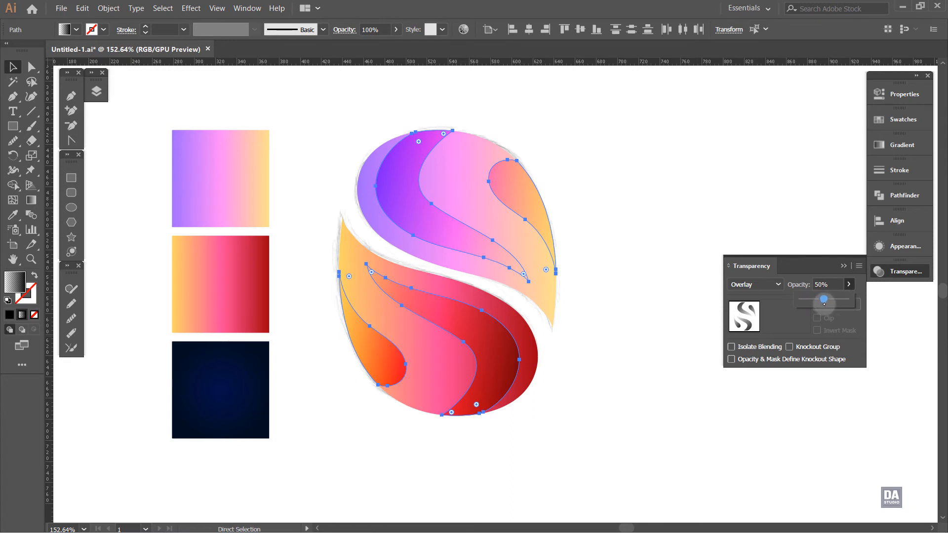
click(695, 346)
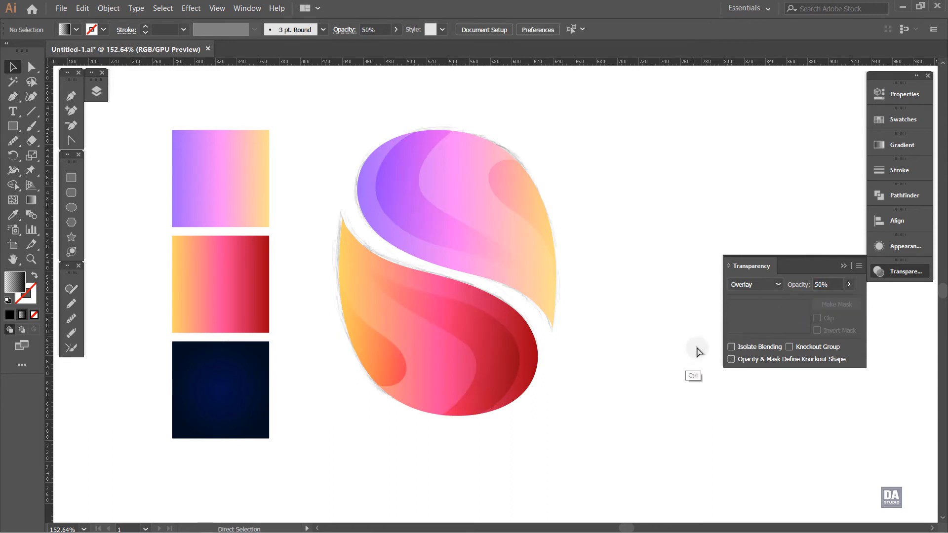
click(875, 270)
key(v)
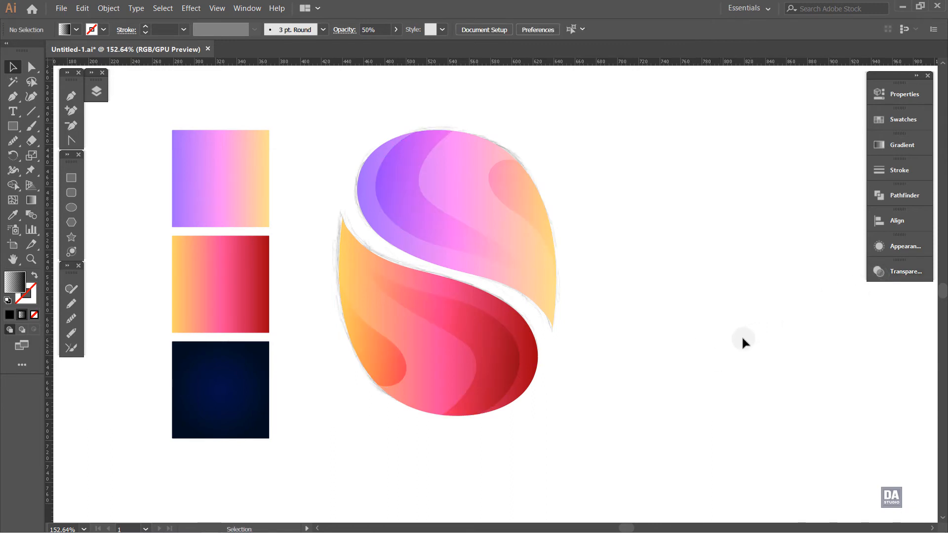
Step: Move the three gradient sample squares off the artboard, to its left side
drag(643, 334, 564, 318)
drag(636, 313, 687, 316)
drag(666, 350, 584, 317)
drag(555, 309, 586, 305)
drag(373, 256, 435, 335)
drag(421, 338, 195, 337)
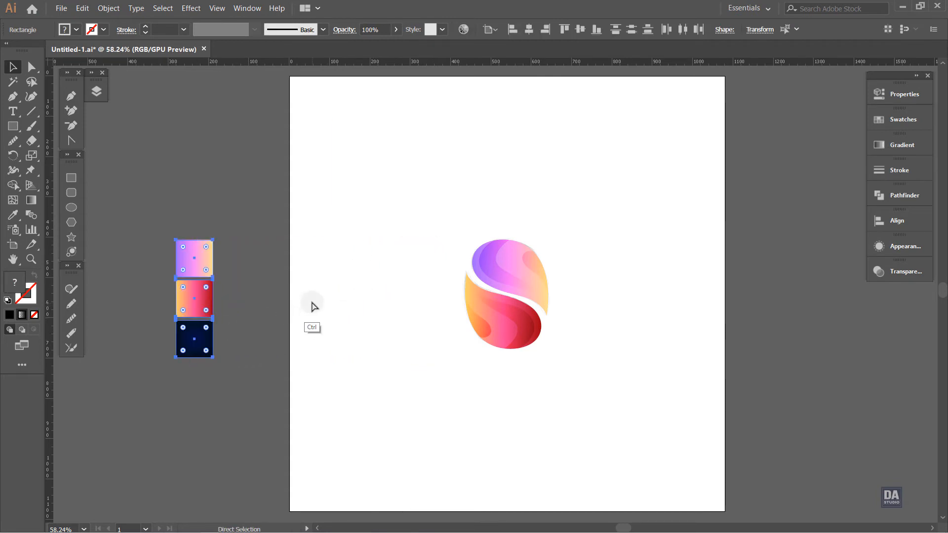
ctrl+click(310, 303)
mouse_move(351, 277)
mouse_down()
mouse_move(321, 270)
mouse_move(332, 279)
mouse_up()
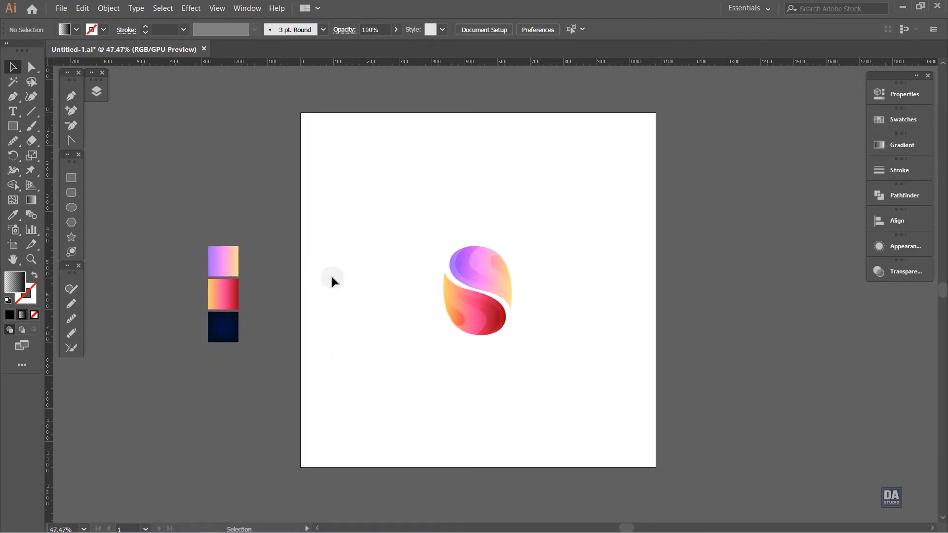
Step: Unlock all objects and hide the sketch image behind the logo
key(ctrl+alt+2)
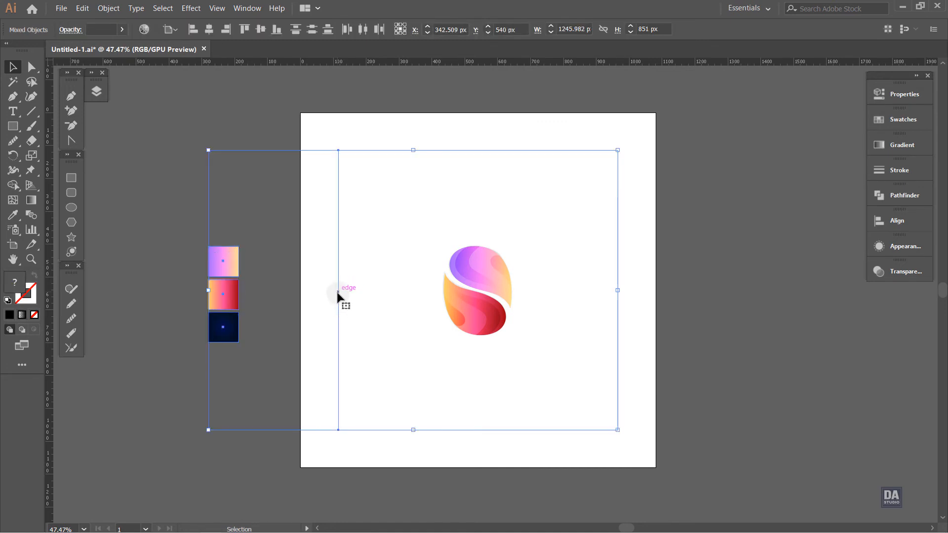
click(304, 322)
mouse_move(429, 329)
mouse_down()
mouse_move(603, 310)
mouse_move(701, 316)
mouse_up()
key(5)
key(ctrl+3)
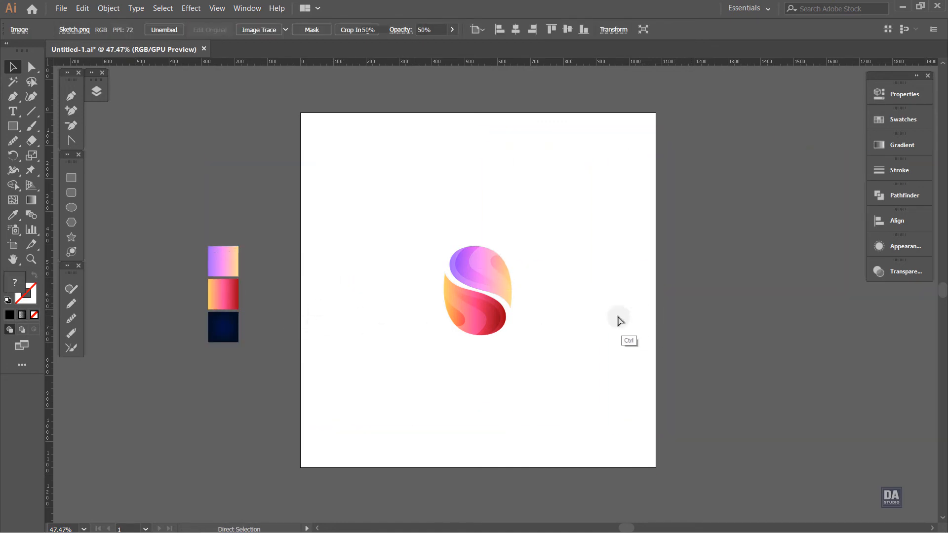
Step: Draw a rectangle covering the whole artboard and move it below the logo shapes in the layer order, just above the sketch image
click(71, 178)
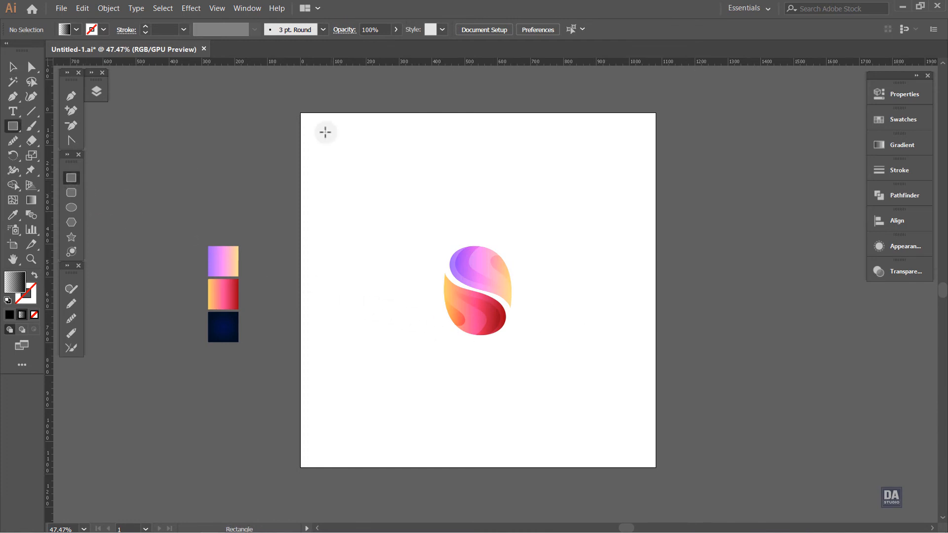
drag(300, 113, 655, 466)
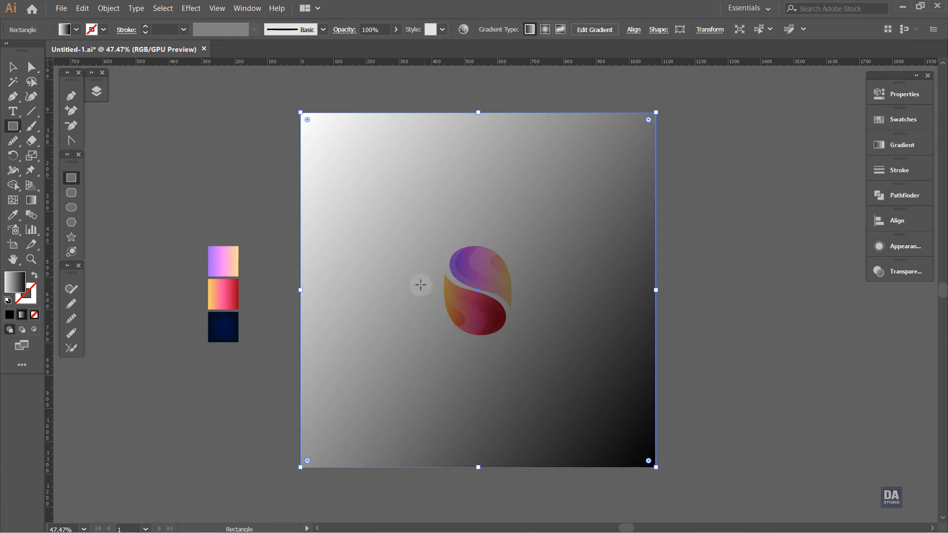
drag(391, 290, 339, 263)
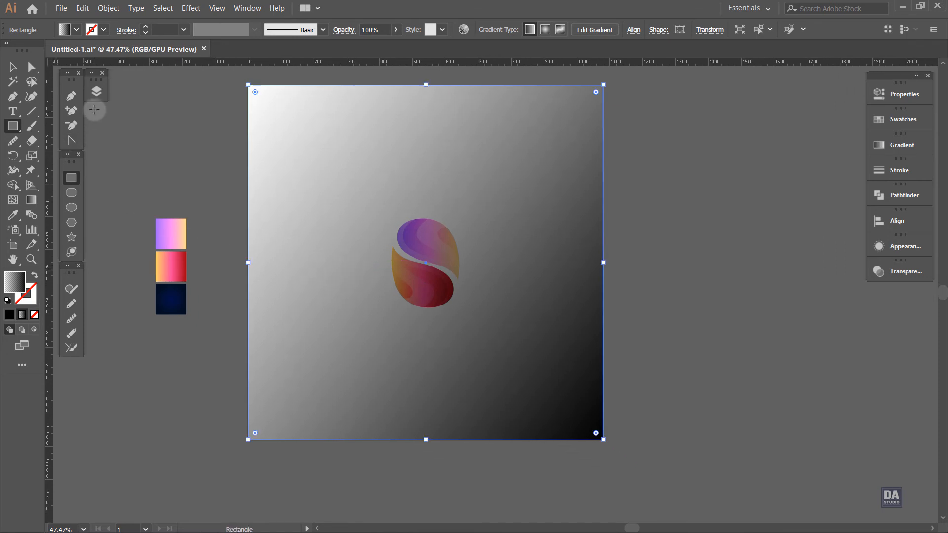
click(96, 92)
click(147, 104)
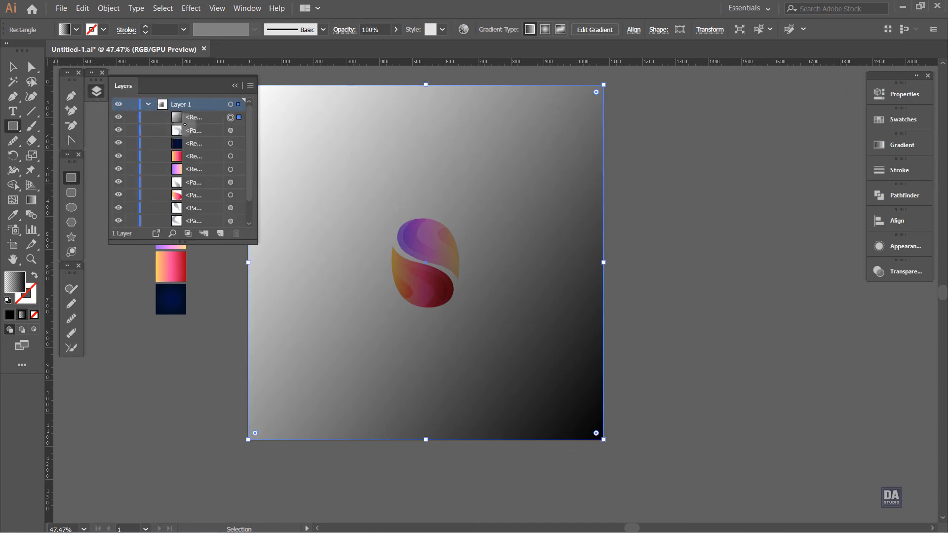
drag(208, 117, 207, 214)
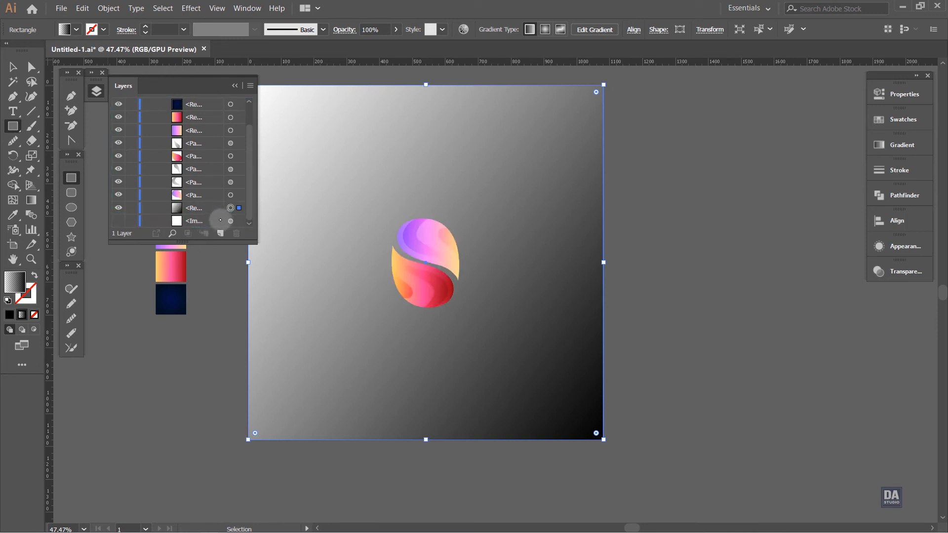
click(96, 93)
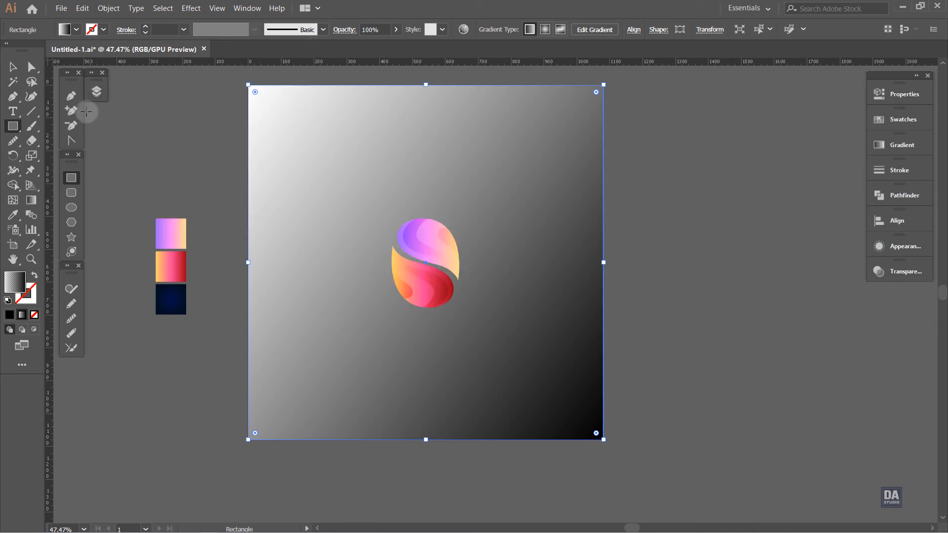
Step: Fill the background rectangle with the dark blue radial gradient sampled from the navy square, then lock the rectangle
click(13, 215)
click(170, 296)
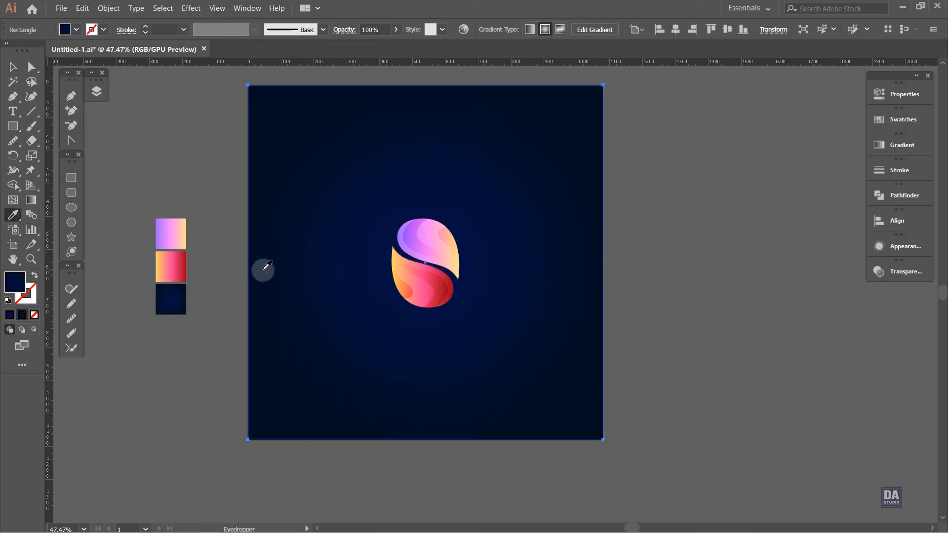
key(v)
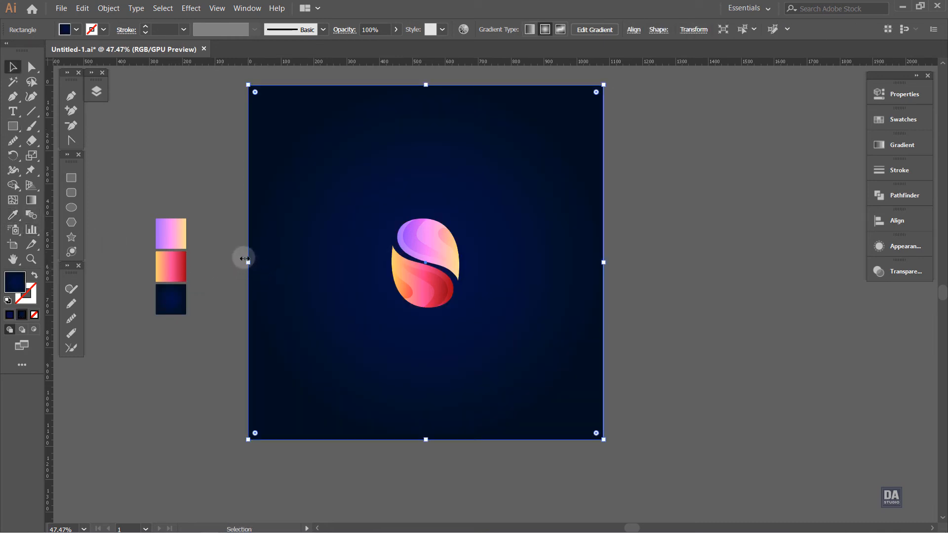
click(110, 8)
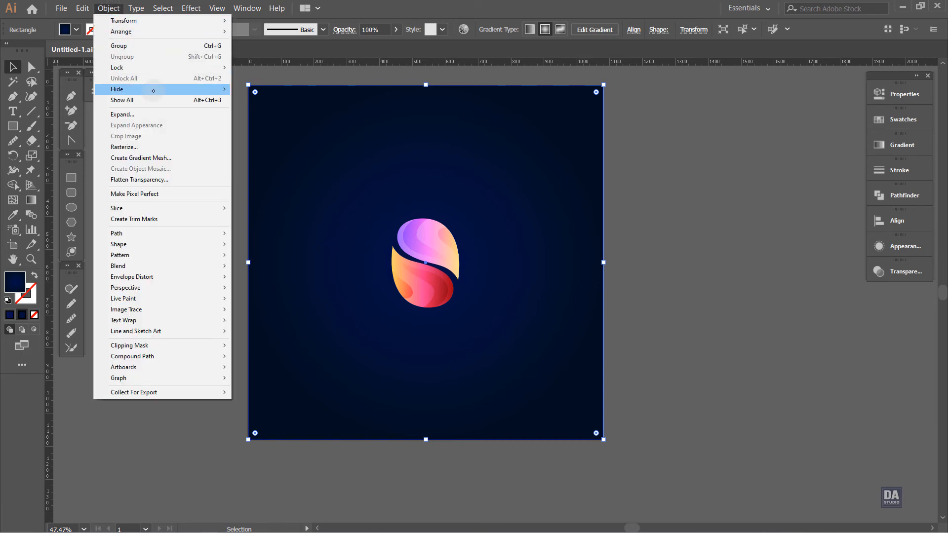
mouse_move(168, 70)
click(249, 68)
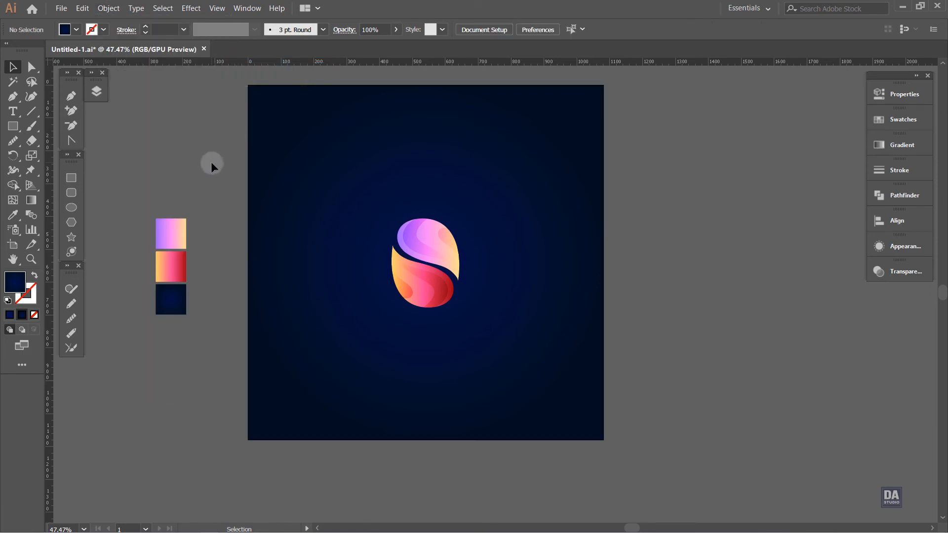
Step: Select all the logo shapes on the artboard and group them
drag(505, 274, 514, 290)
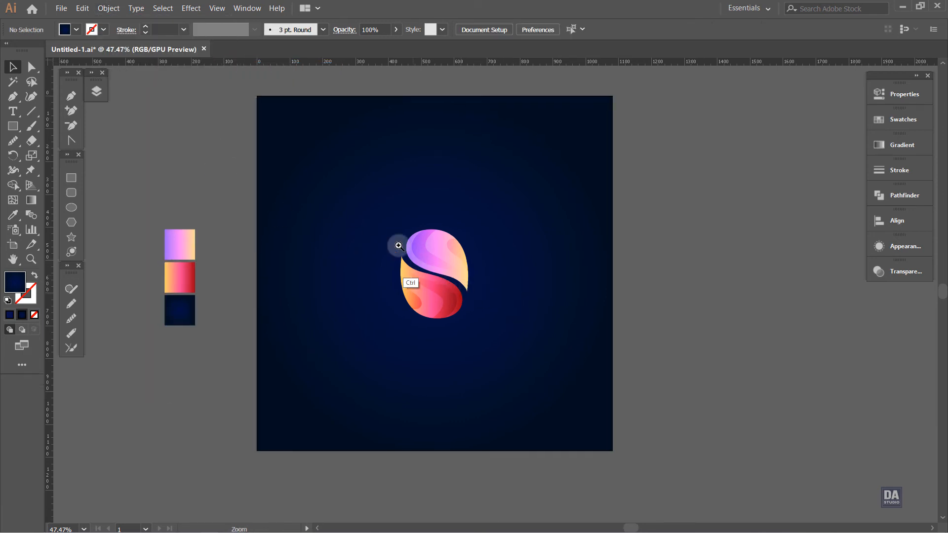
ctrl+click(385, 220)
drag(567, 380, 546, 289)
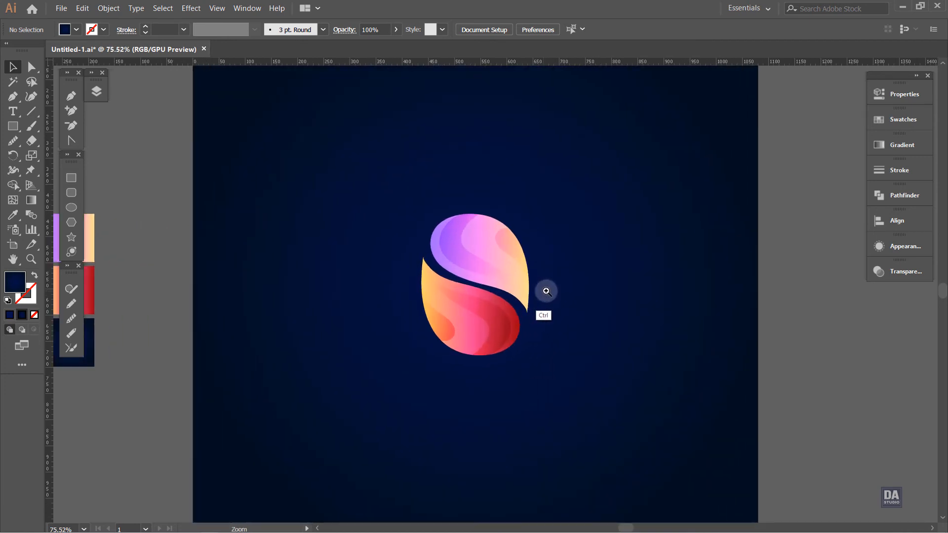
key(ctrl+a)
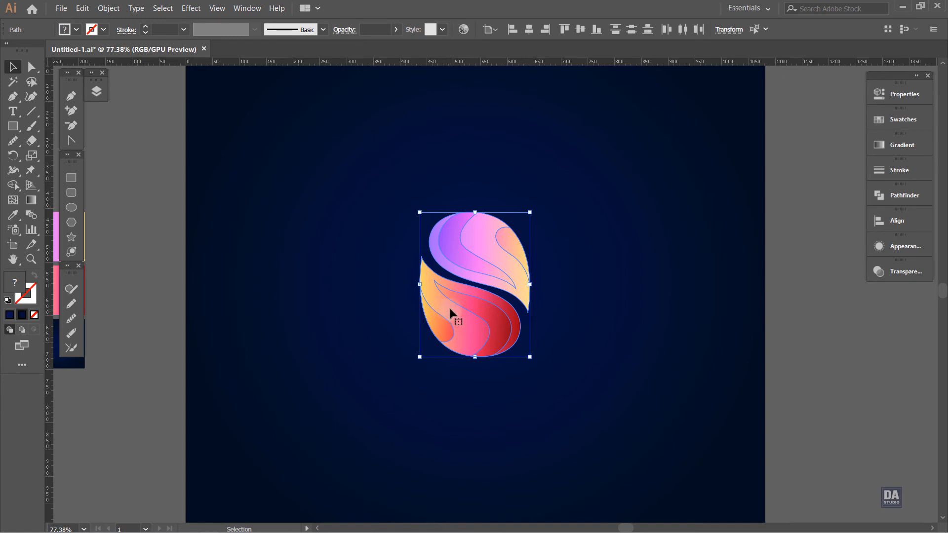
click(560, 271)
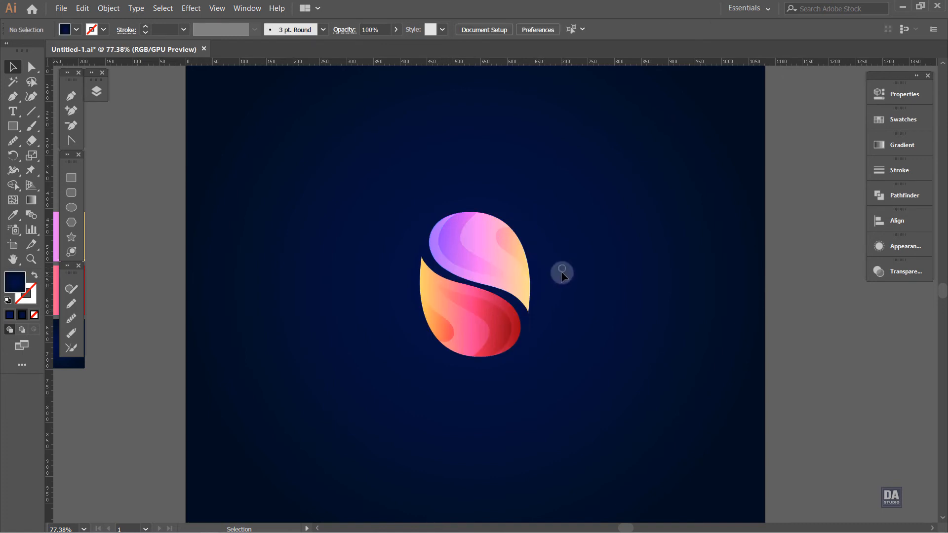
drag(563, 281, 549, 259)
drag(547, 175, 385, 336)
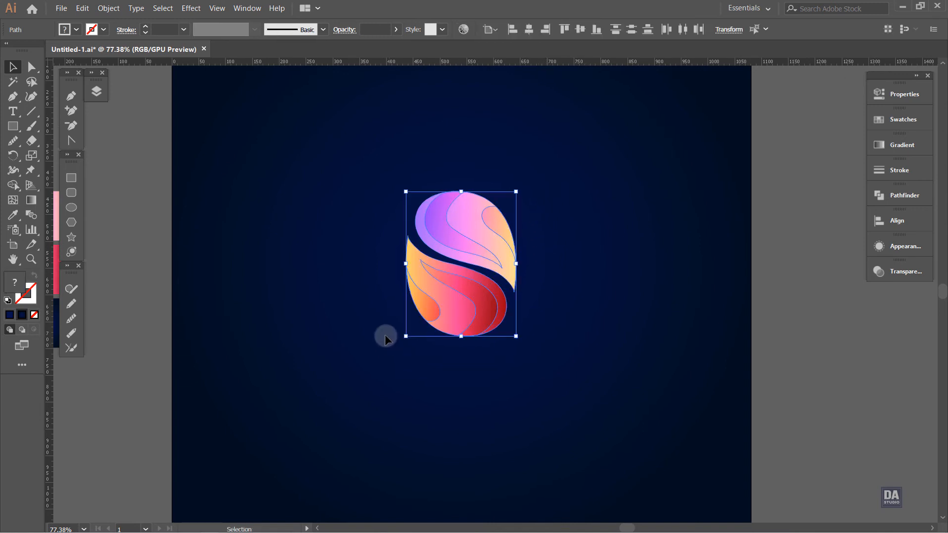
click(109, 8)
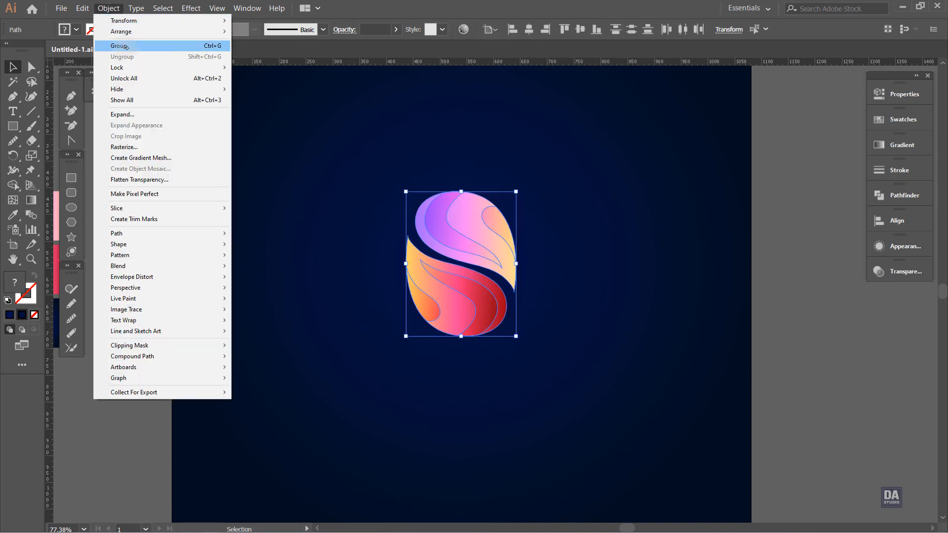
click(127, 46)
Step: Copy the logo group, paste the copy in front in the same place, and hide the front copy
click(82, 8)
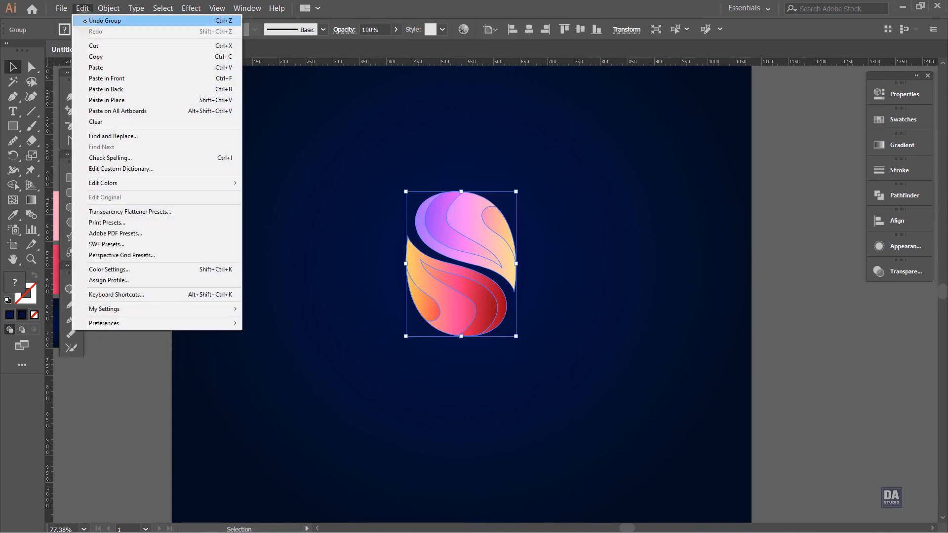
click(97, 57)
click(82, 9)
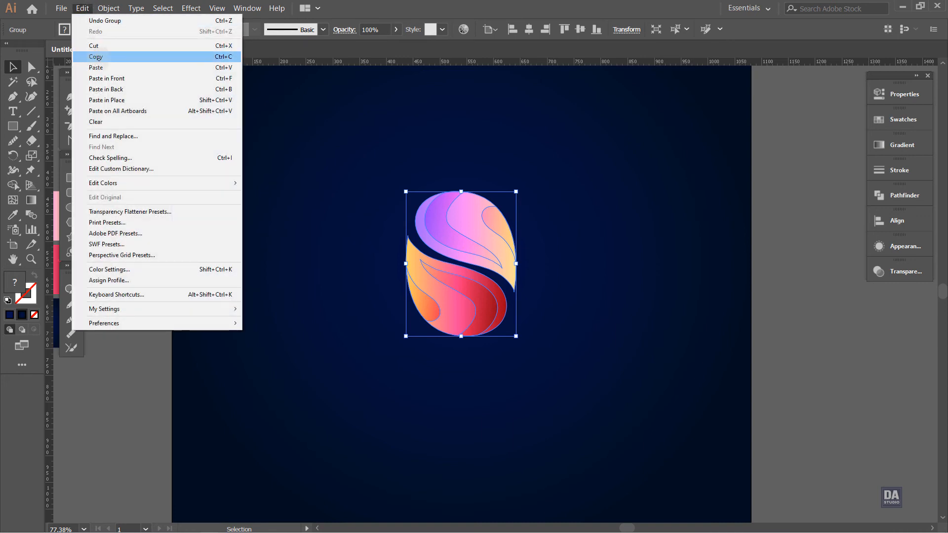
click(106, 79)
click(96, 91)
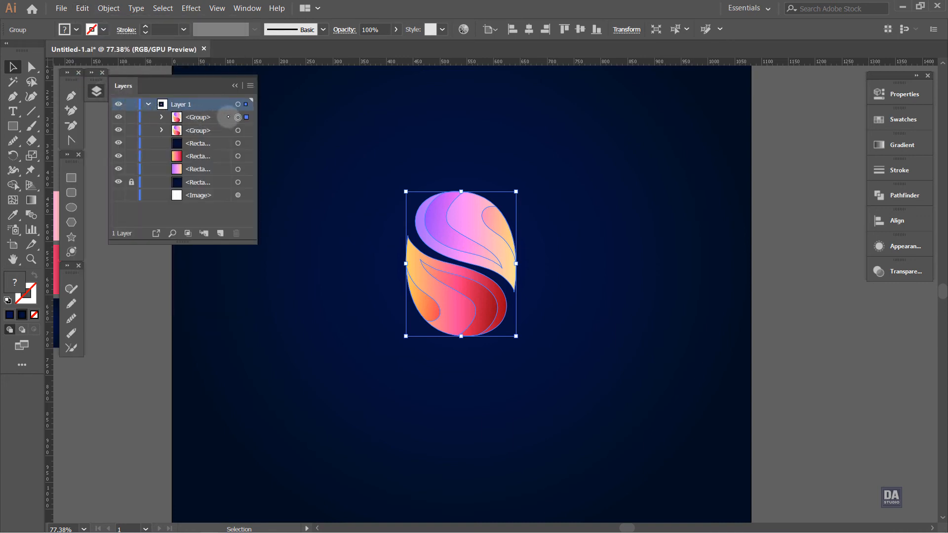
click(118, 117)
Step: Apply a Gaussian Blur with an 11.7-pixel radius to the lower logo group and deselect it
click(210, 130)
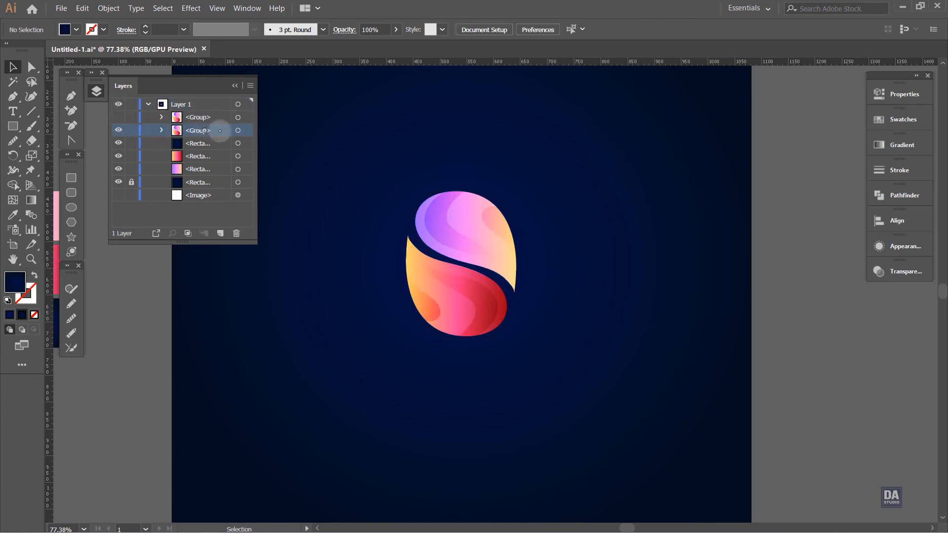
click(245, 130)
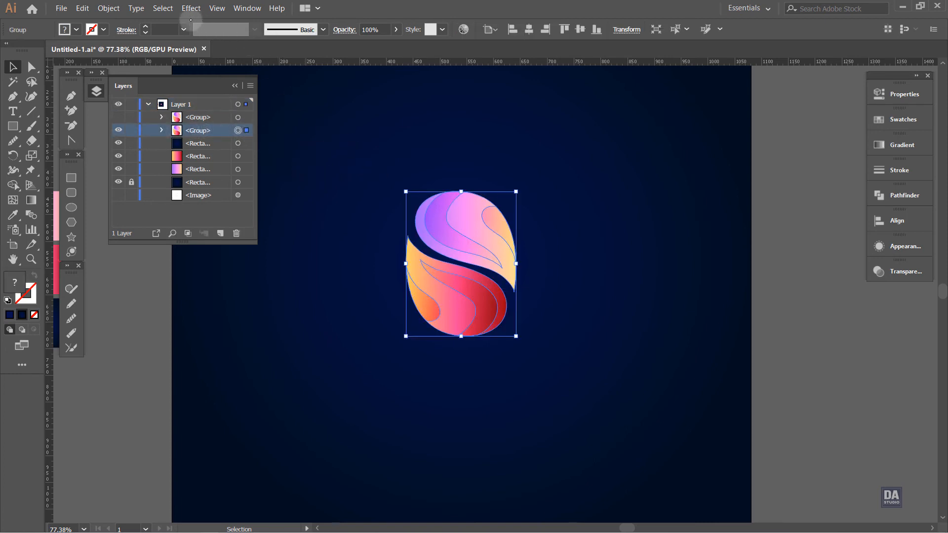
click(190, 8)
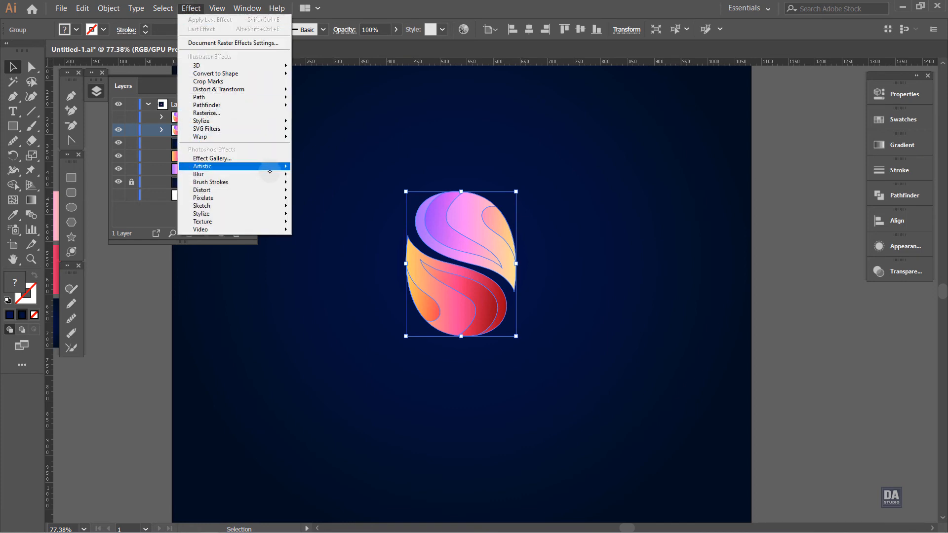
mouse_move(267, 174)
click(313, 177)
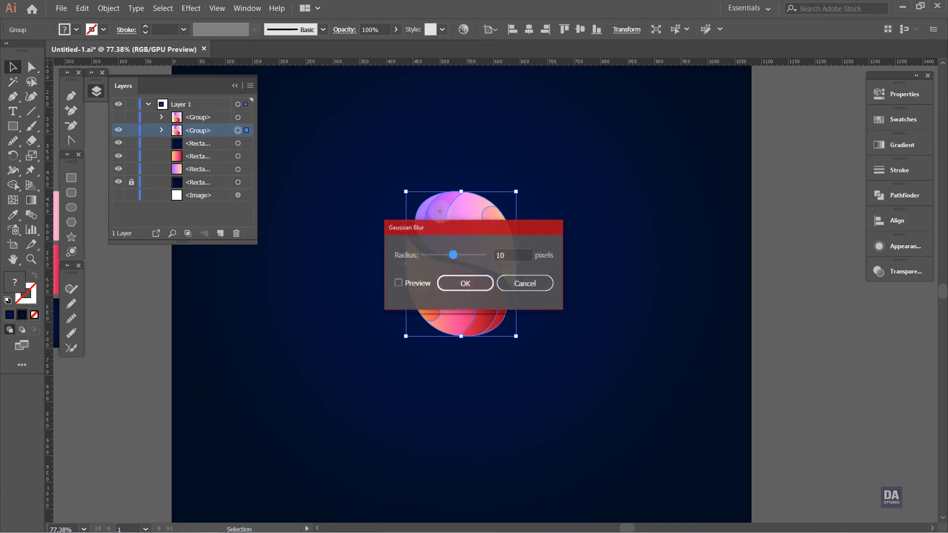
drag(507, 220, 688, 168)
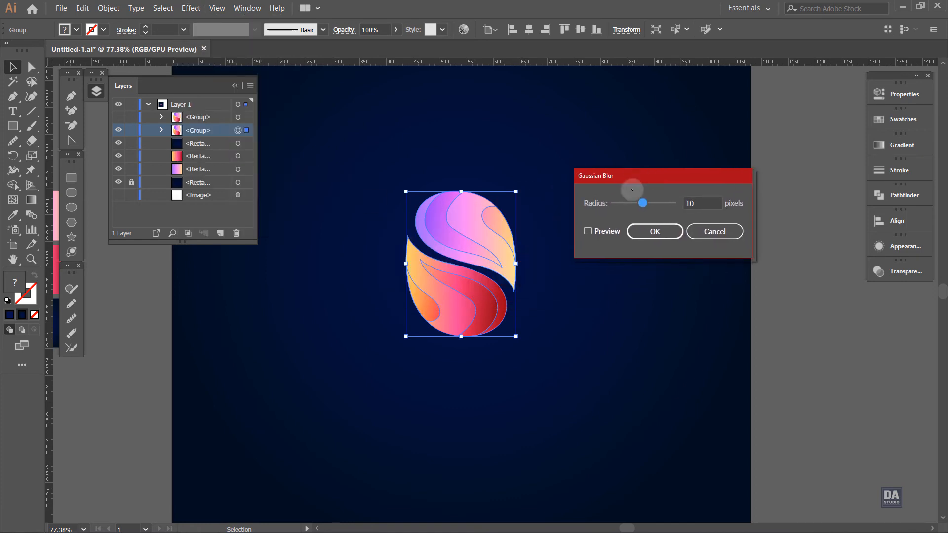
click(606, 231)
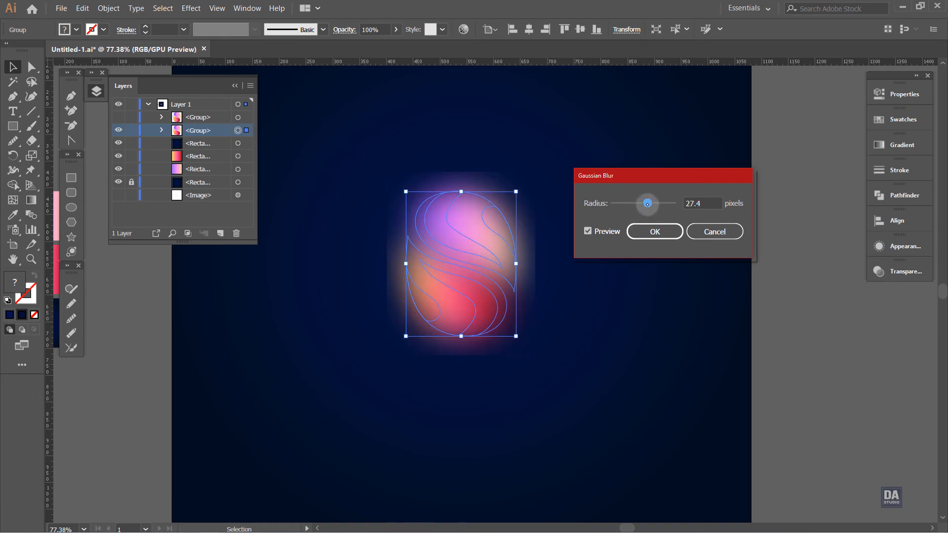
mouse_move(647, 205)
mouse_down()
mouse_move(629, 203)
mouse_move(642, 203)
mouse_up()
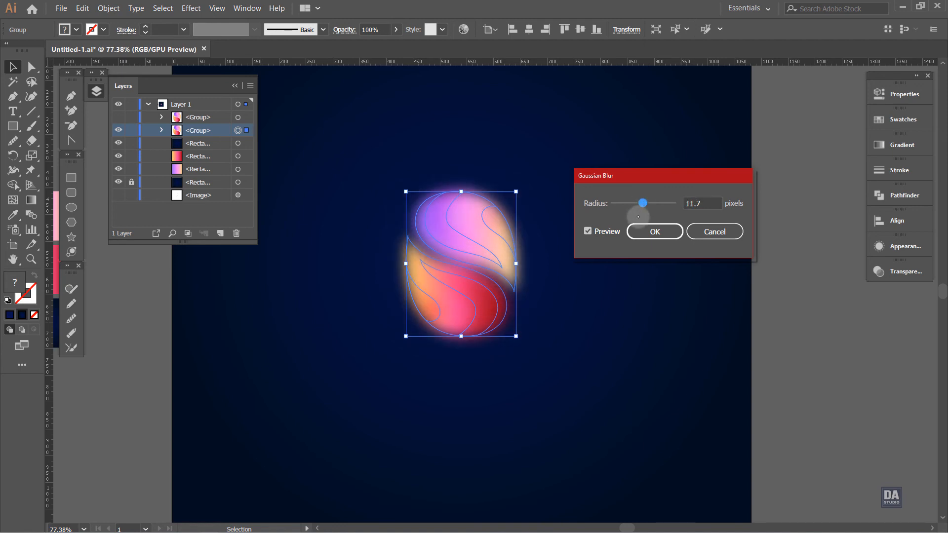
click(649, 236)
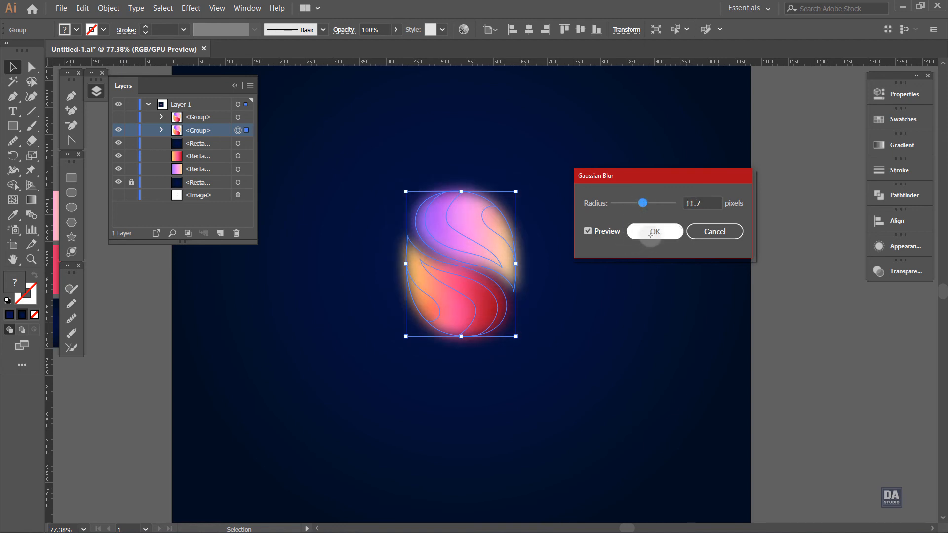
click(588, 270)
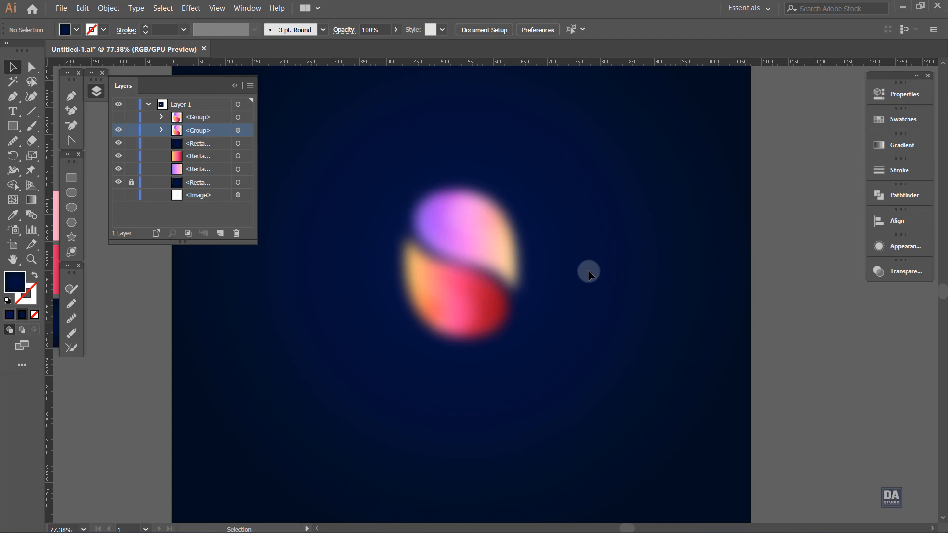
Step: Show the sharp logo group again above the blurred one
click(490, 306)
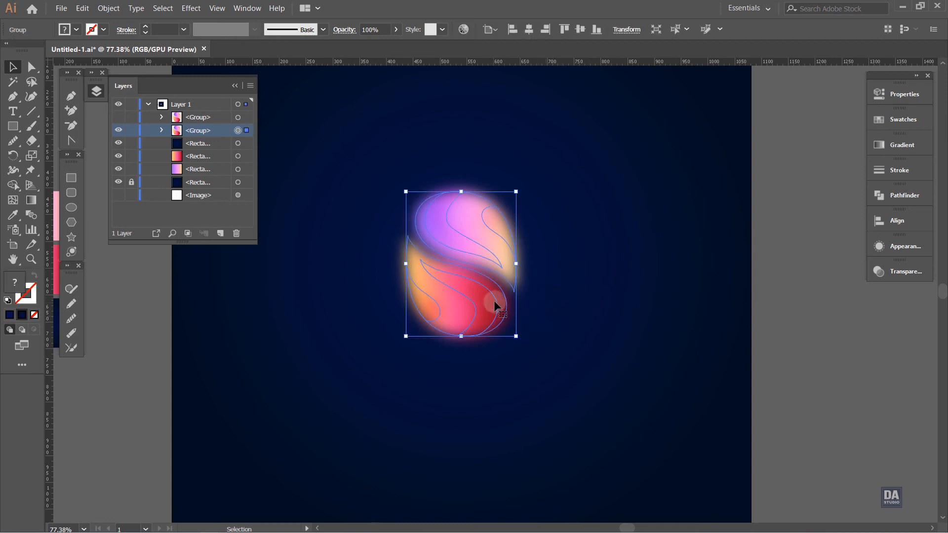
click(541, 286)
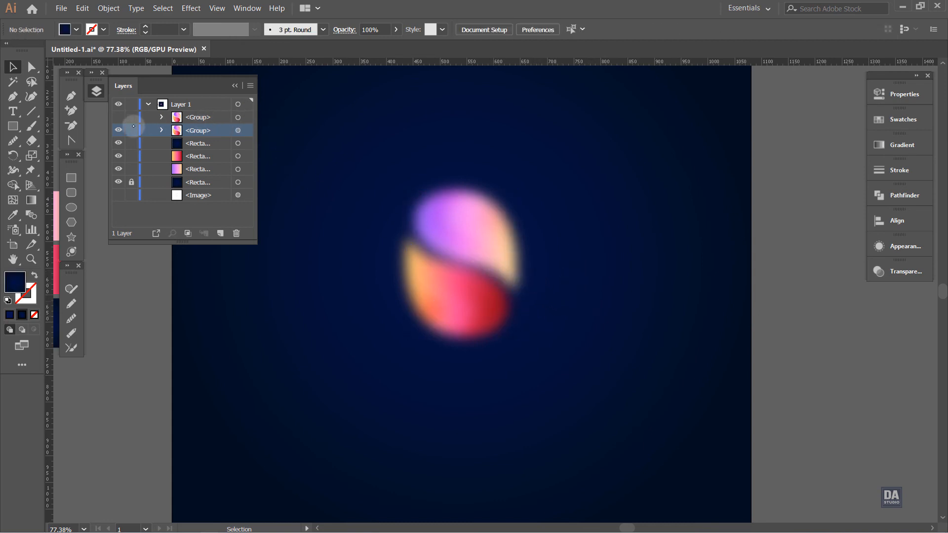
click(118, 117)
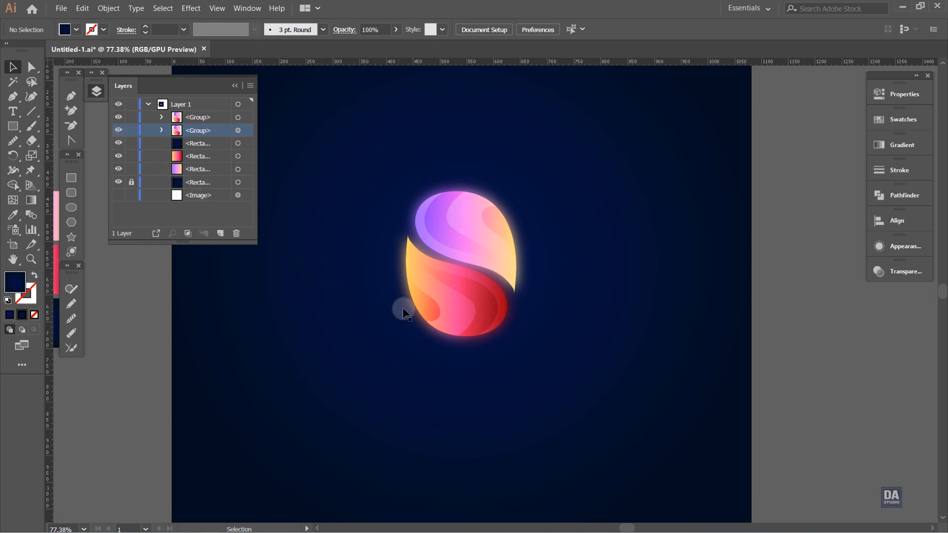
Step: Apply a white Inner Glow to the sharp front logo group in Screen mode, with 55% opacity and 5 px blur from the edge
click(420, 311)
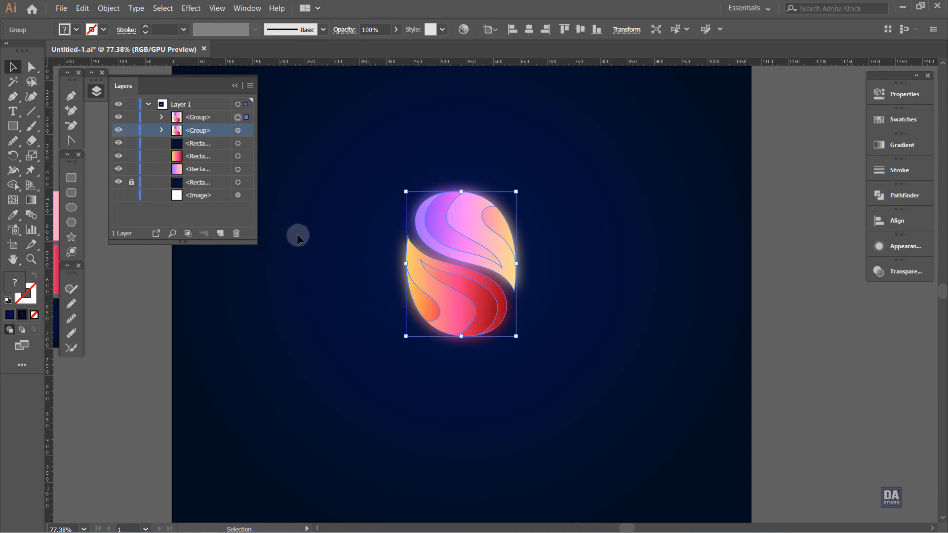
click(219, 117)
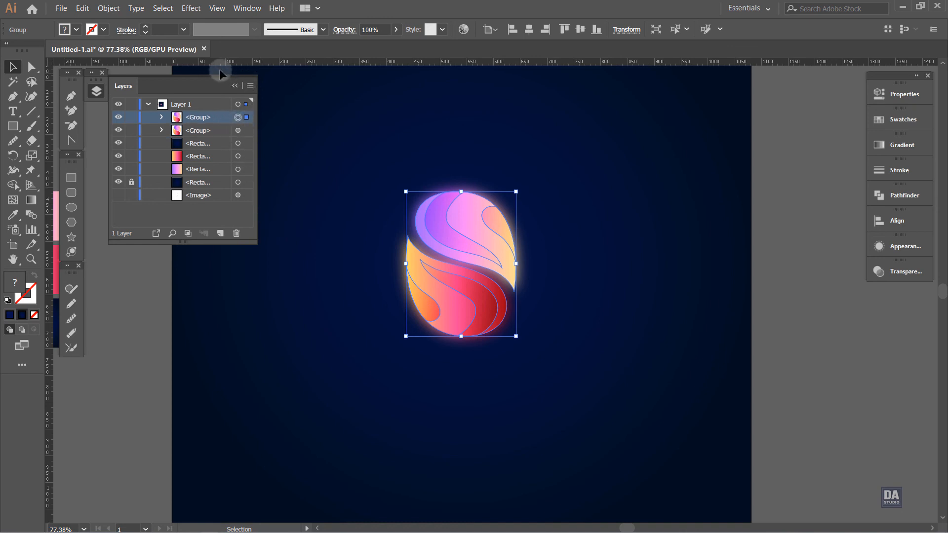
click(192, 8)
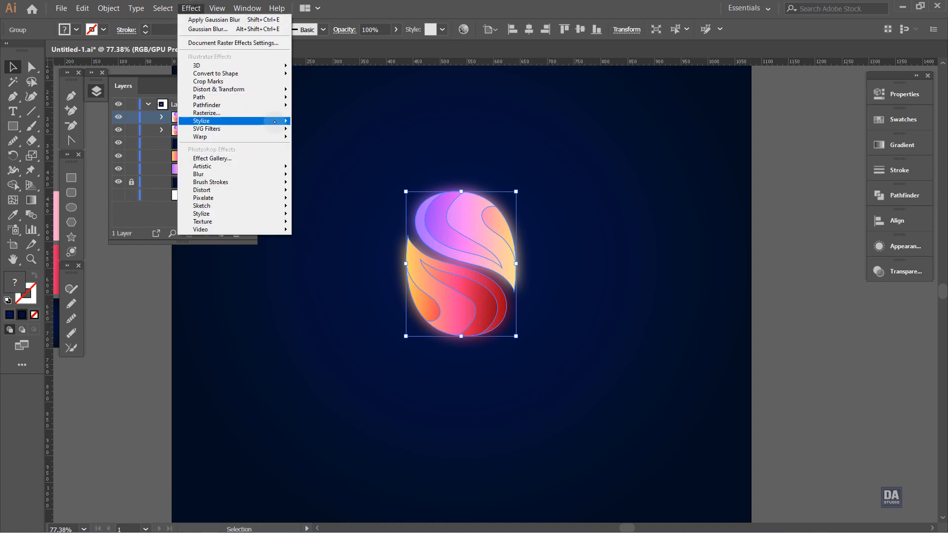
mouse_move(279, 121)
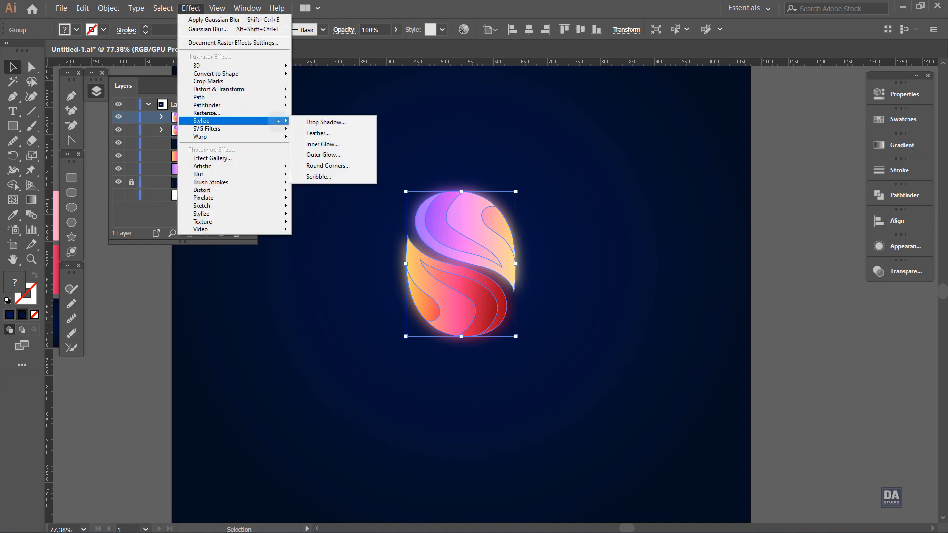
click(341, 147)
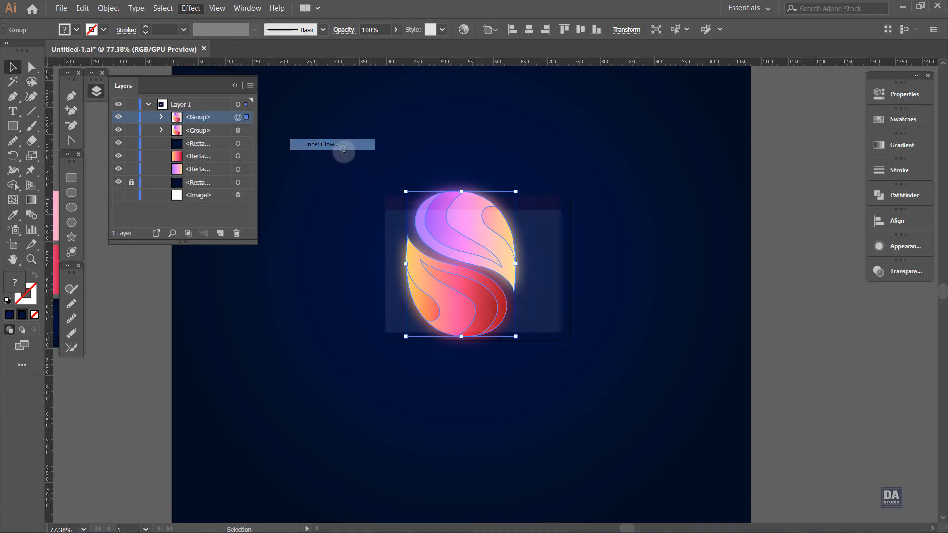
drag(495, 201, 748, 144)
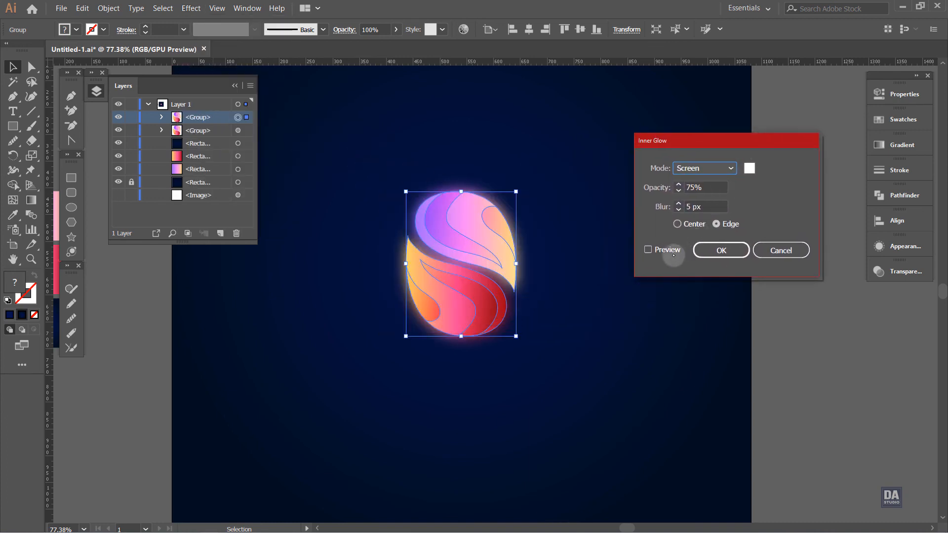
click(669, 255)
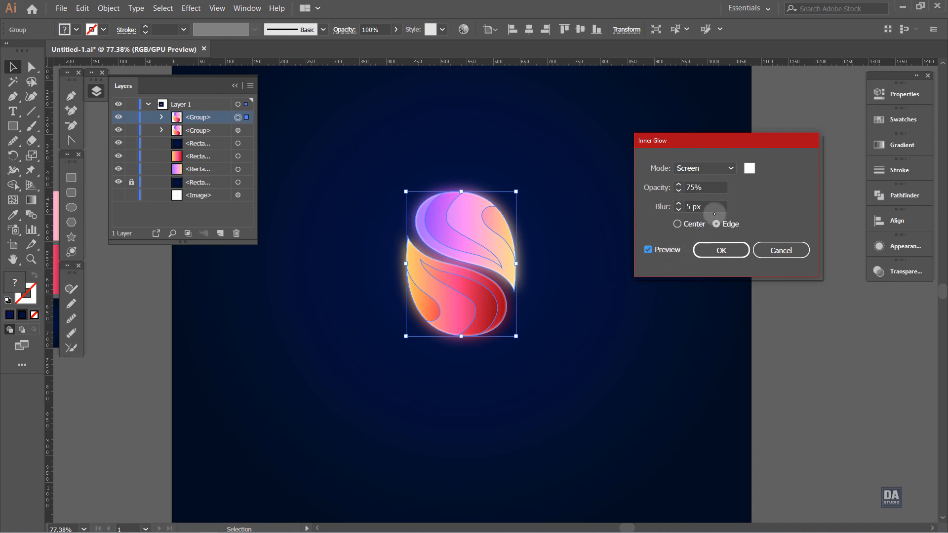
click(694, 187)
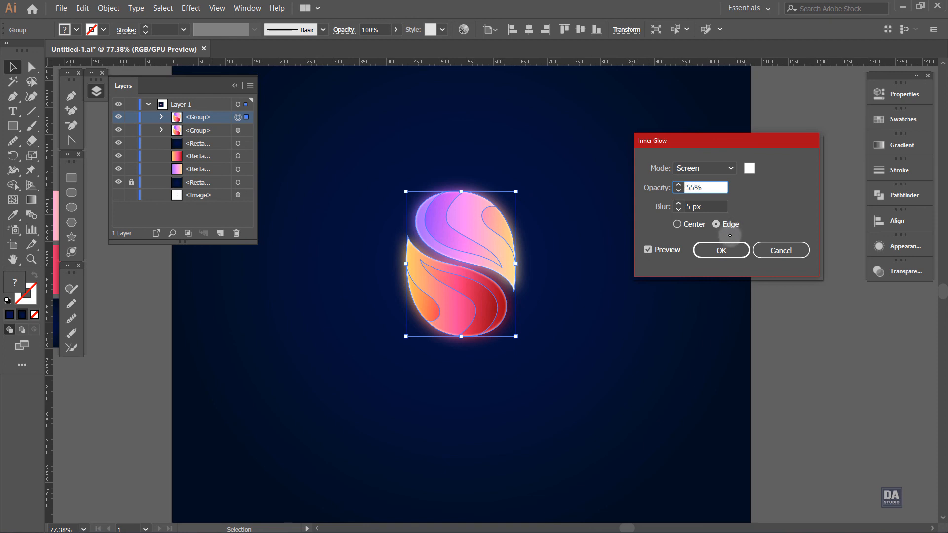
click(722, 251)
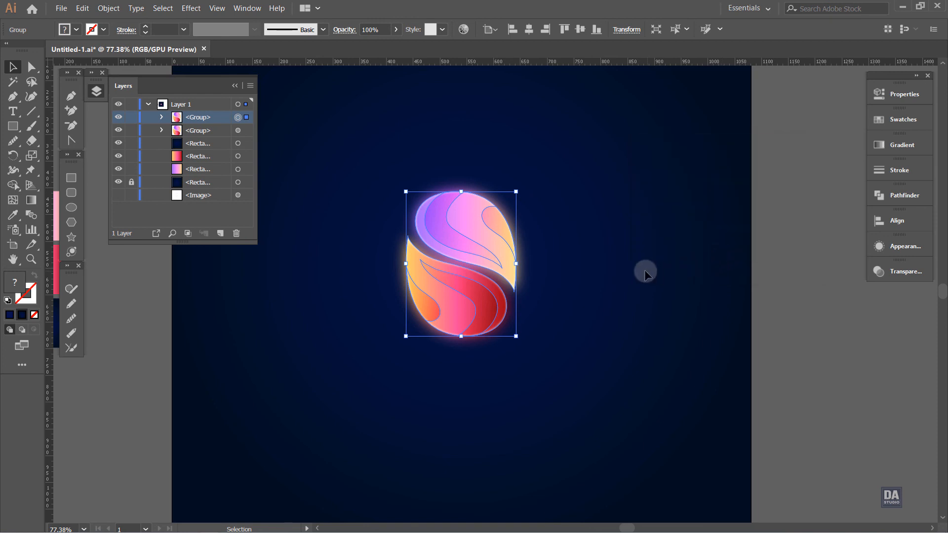
click(637, 274)
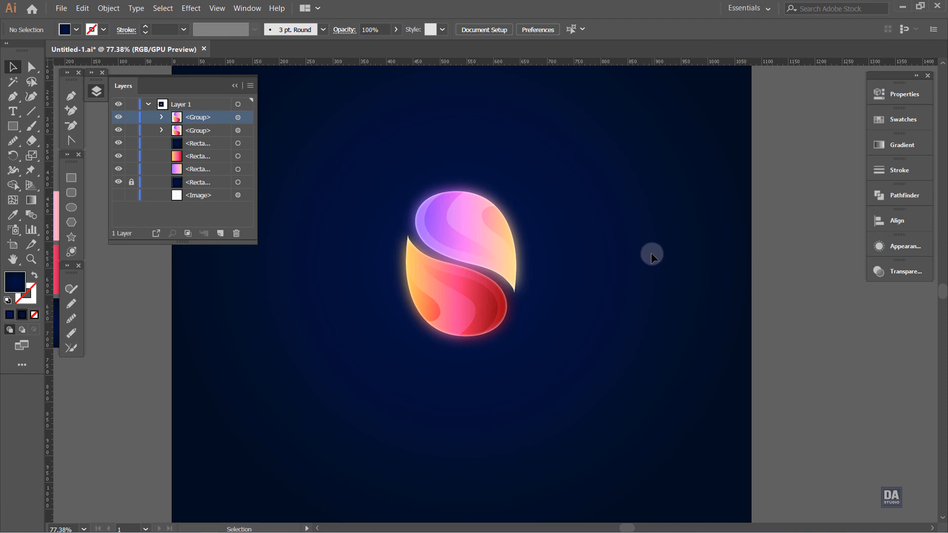
key(ctrl+0)
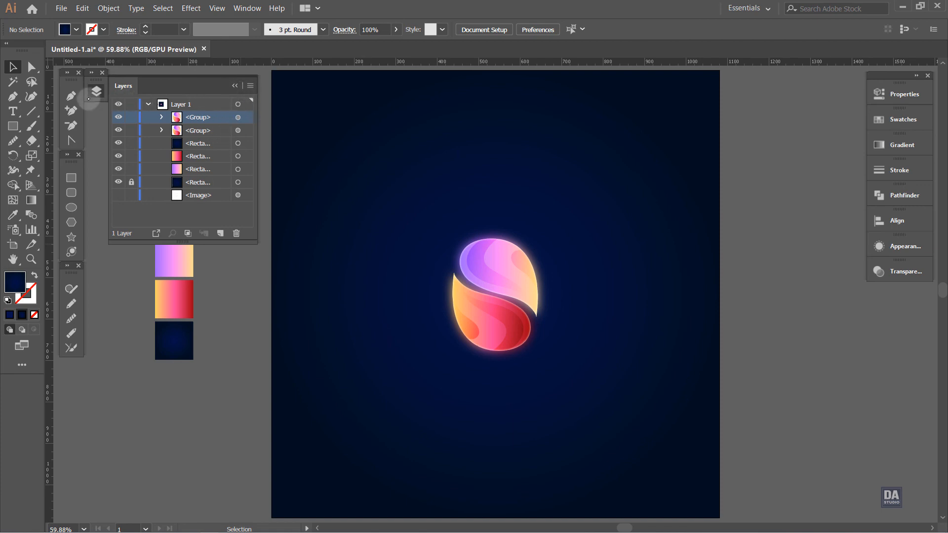
click(96, 93)
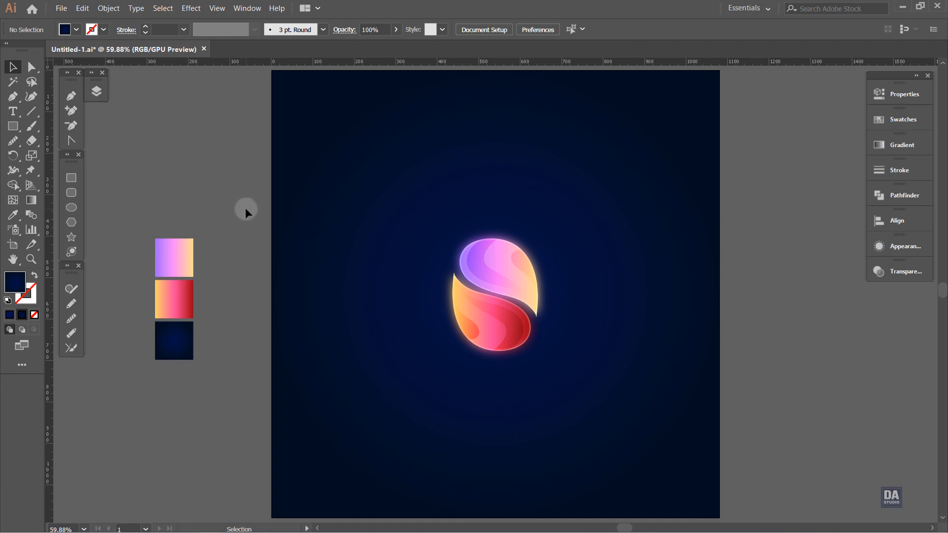